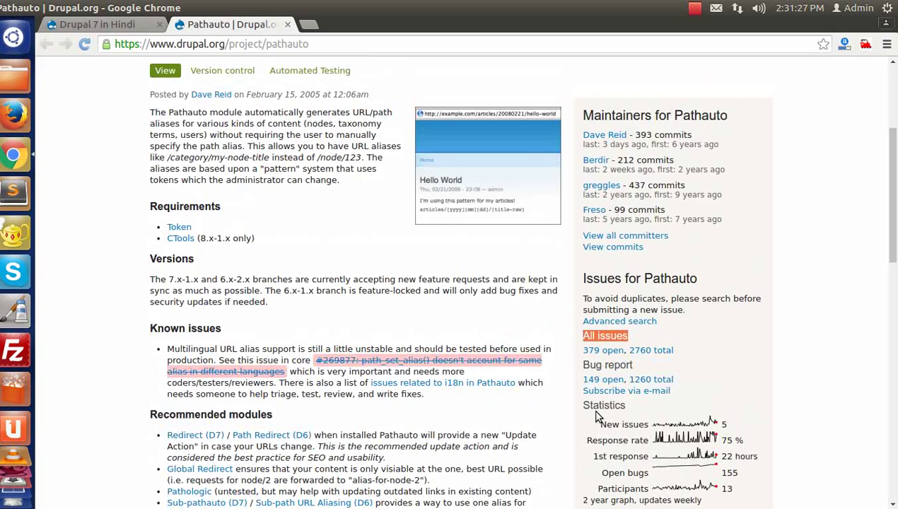
- Download the tar.gz of the Pathauto 8.x-1.0-alpha2 release from the project page
{"action": "scroll", "coordinate": [333, 316], "scroll_direction": "down", "scroll_amount": 7}
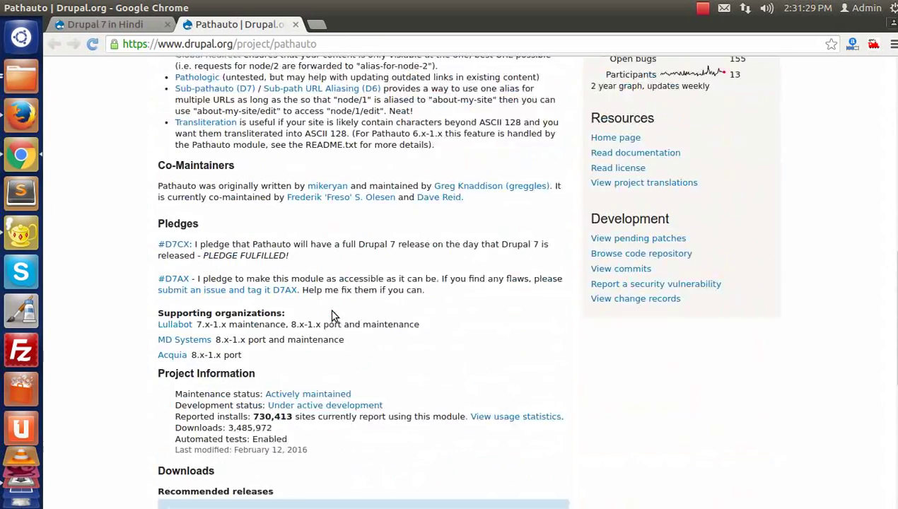
{"action": "scroll", "coordinate": [333, 316], "scroll_direction": "down", "scroll_amount": 8}
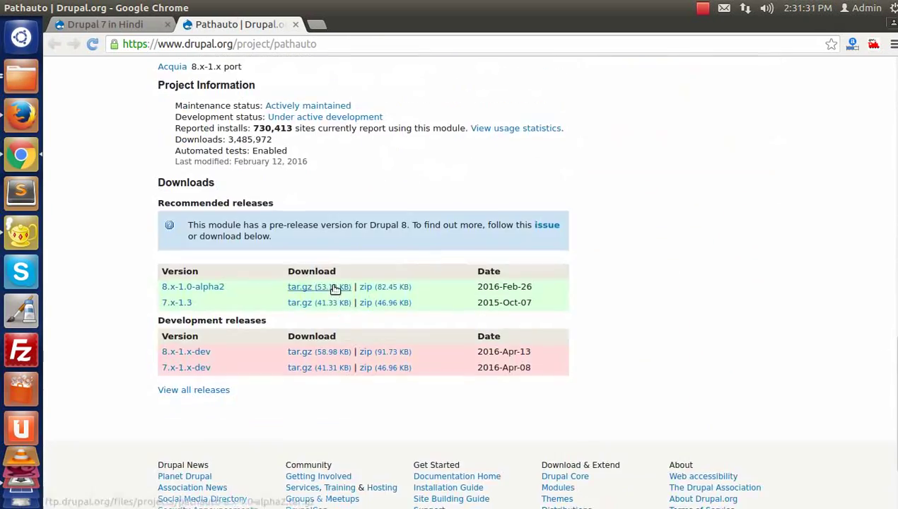
{"action": "left_click", "coordinate": [336, 288]}
- Open the Token and CTools project pages from Pathauto's requirements in separate new tabs
{"action": "scroll", "coordinate": [333, 293], "scroll_direction": "up", "scroll_amount": 10}
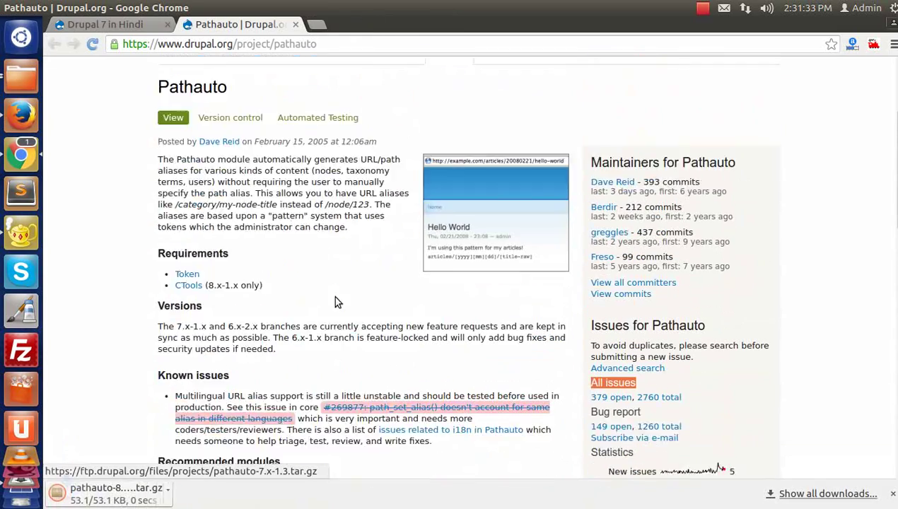
{"action": "scroll", "coordinate": [335, 298], "scroll_direction": "up", "scroll_amount": 2}
{"action": "middle_click", "coordinate": [188, 333]}
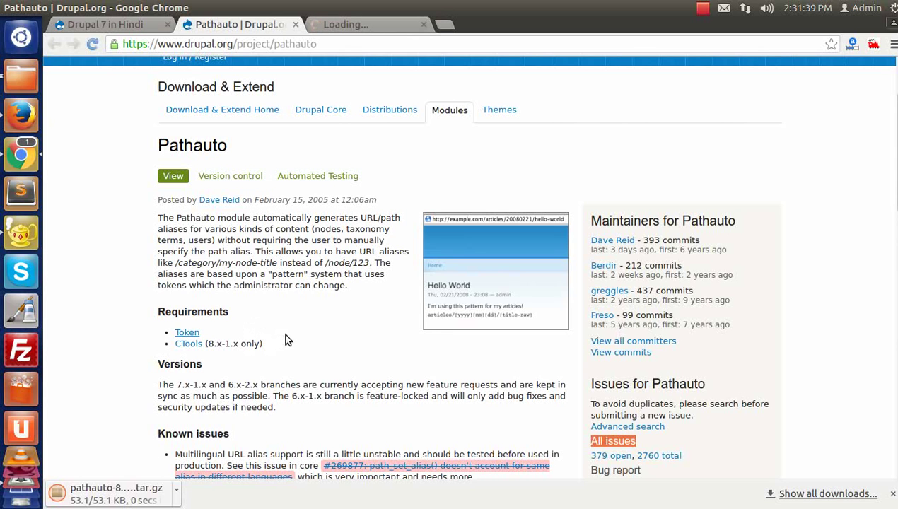
{"action": "middle_click", "coordinate": [199, 347]}
- Download the tar.gz of the Token 7.x-1.6 release from the Token project page
{"action": "left_click", "coordinate": [360, 31]}
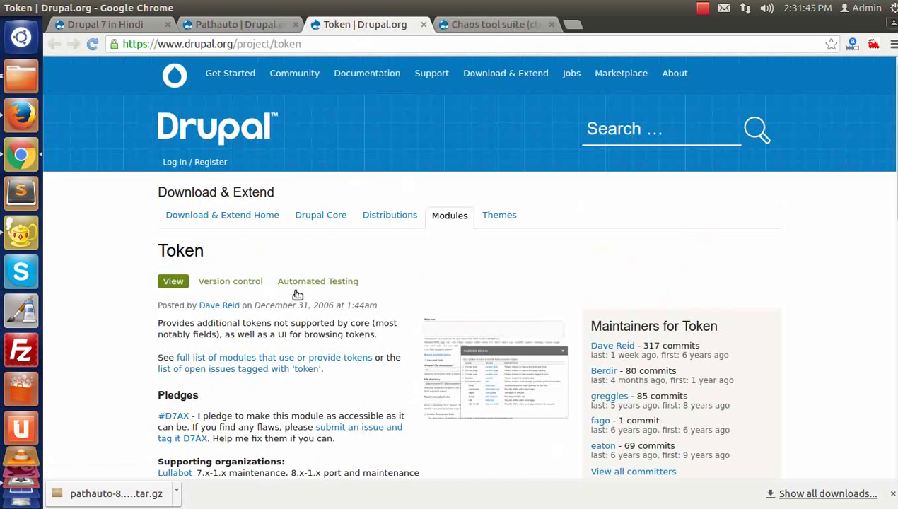
{"action": "scroll", "coordinate": [296, 292], "scroll_direction": "down", "scroll_amount": 7}
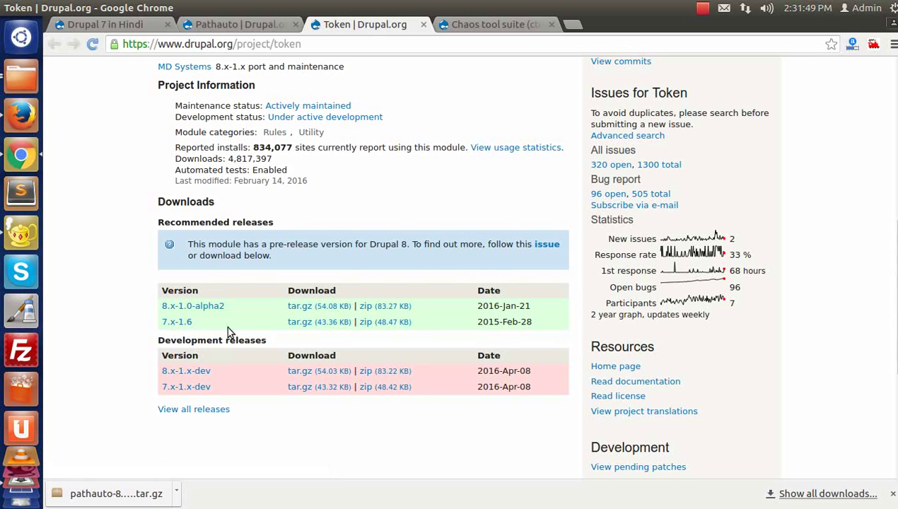
{"action": "left_click", "coordinate": [312, 322]}
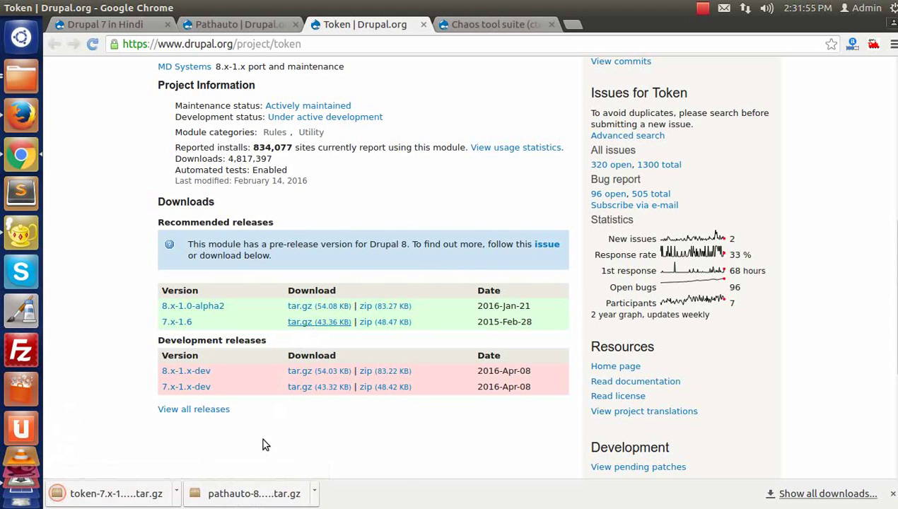
- Show the downloaded files in their folder and copy token-7.x-1.6.tar.gz and pathauto-7.x-1.3.tar.gz
{"action": "right_click", "coordinate": [227, 496]}
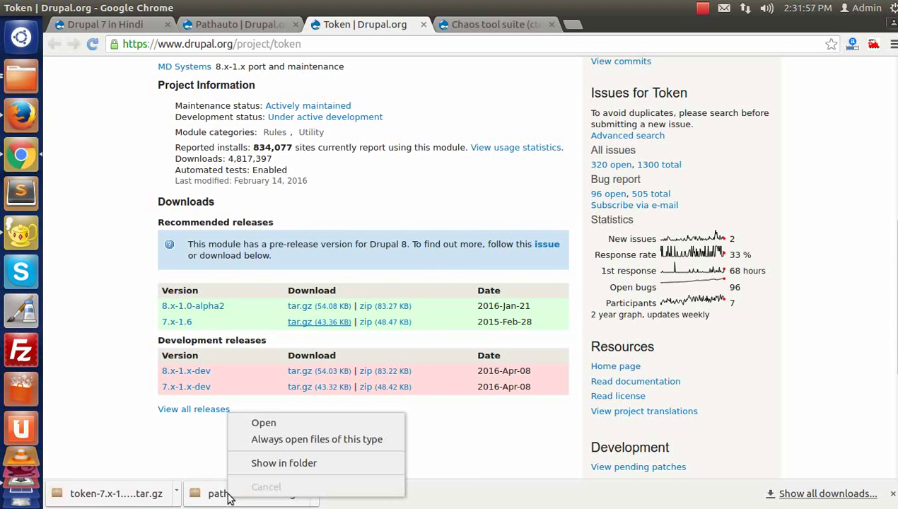
{"action": "left_click", "coordinate": [261, 467]}
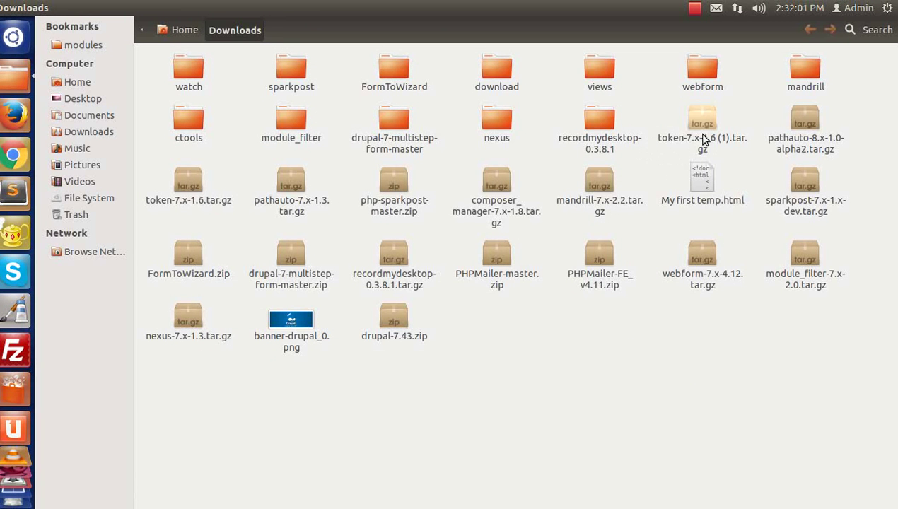
{"action": "left_click", "coordinate": [198, 202]}
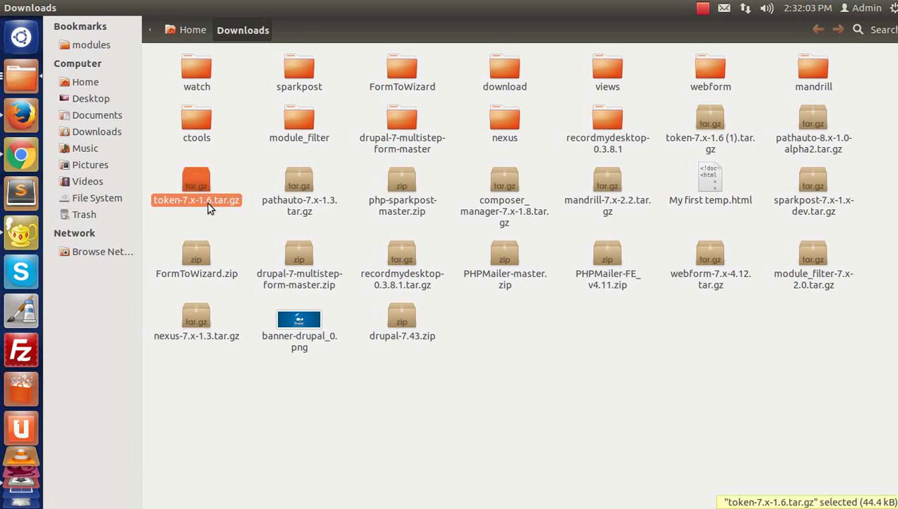
{"action": "left_click", "coordinate": [285, 201], "text": "ctrl"}
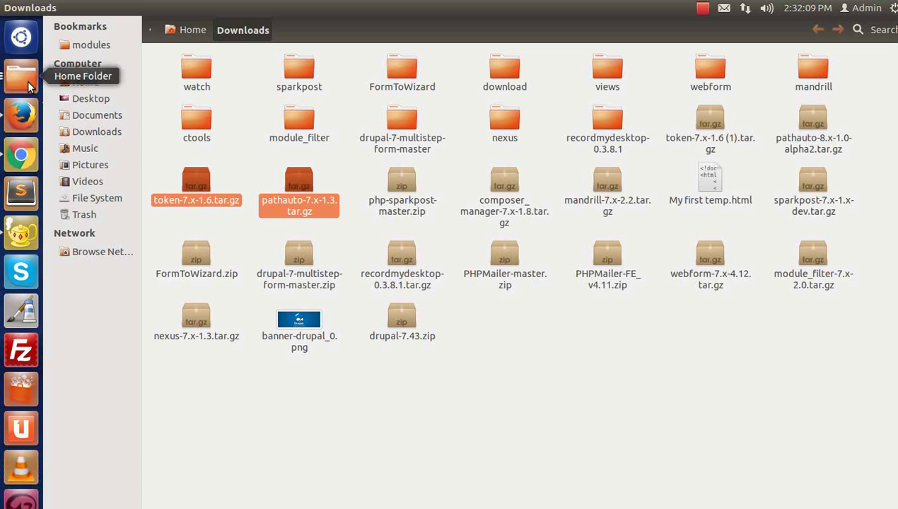
- Switch to the file manager window showing Drupal-7-in-hindi and open its drupal-7 folder
{"action": "key", "text": "alt+Tab"}
{"action": "key", "text": "alt+Tab"}
{"action": "key", "text": "shift+alt+Tab"}
{"action": "key", "text": "shift+alt+Tab"}
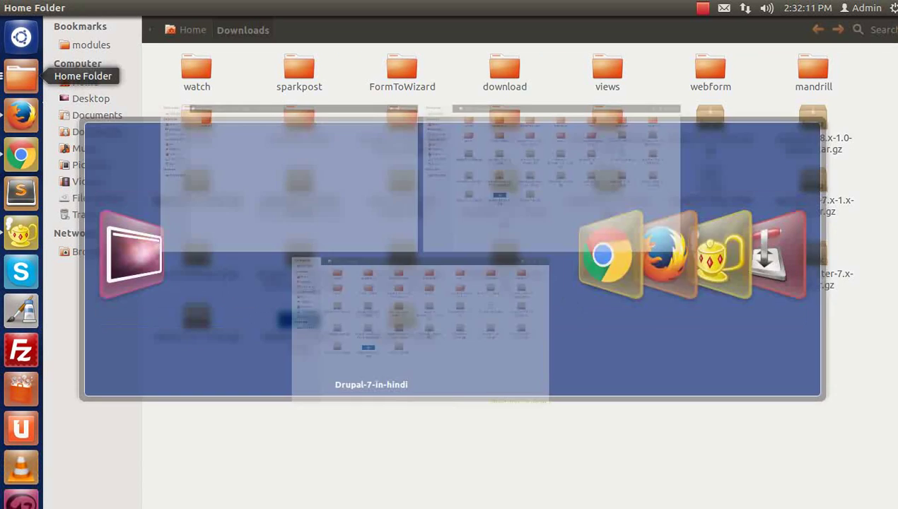
{"action": "key", "text": "Right"}
{"action": "key", "text": "Left"}
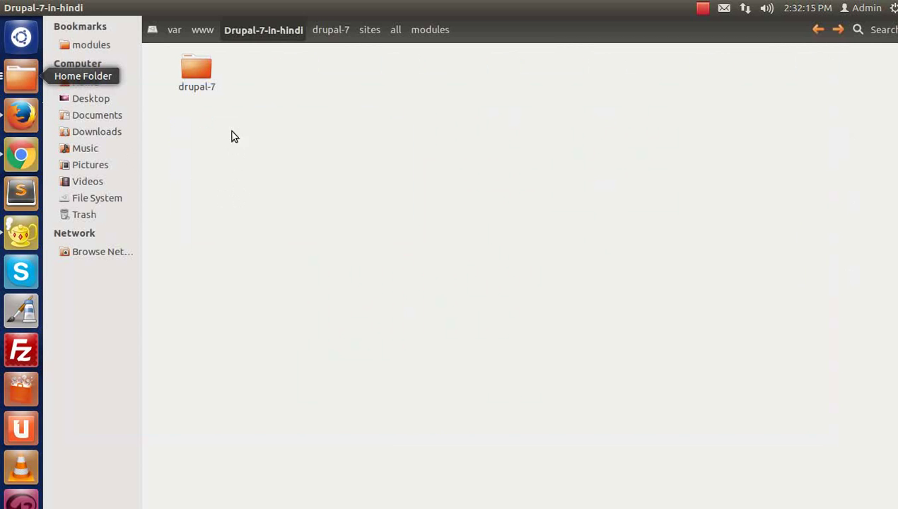
{"action": "double_click", "coordinate": [195, 72]}
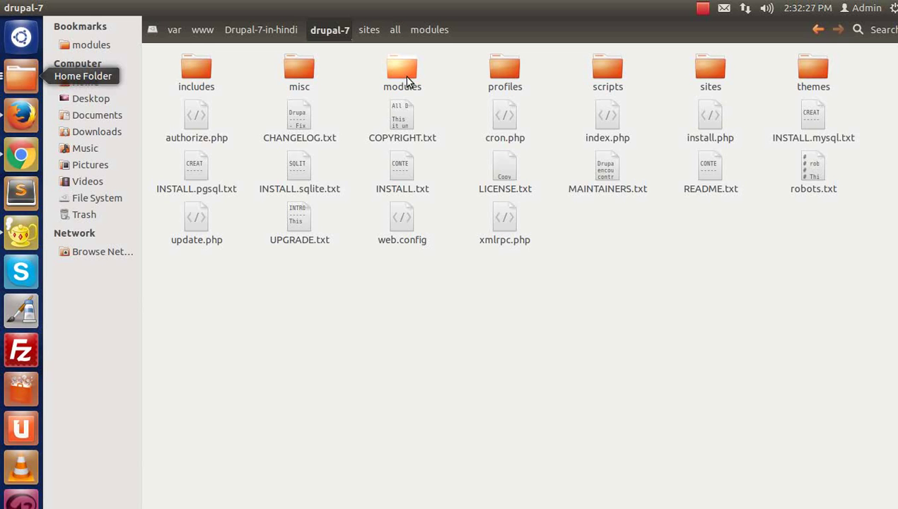
- Examine the core modules in the modules folder of drupal-7, and return to the drupal-7 folder
{"action": "double_click", "coordinate": [408, 78]}
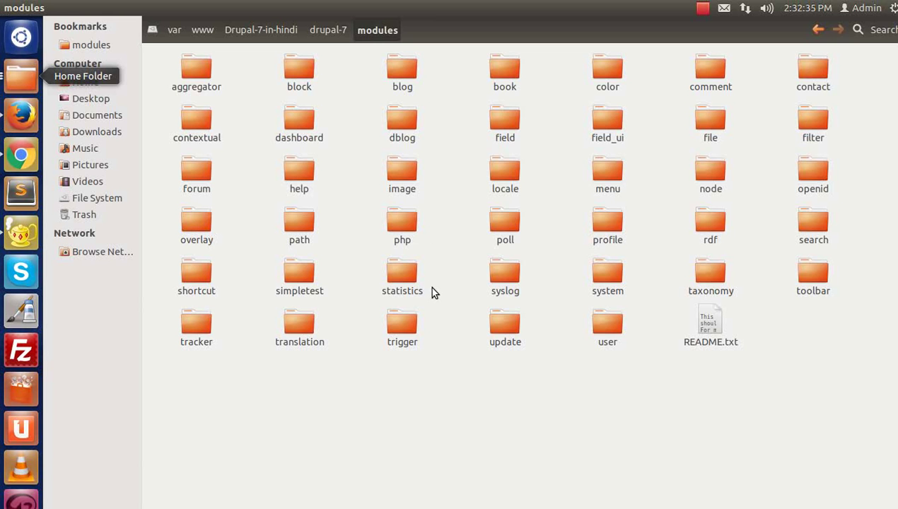
{"action": "left_click_drag", "start_coordinate": [761, 391], "coordinate": [168, 77]}
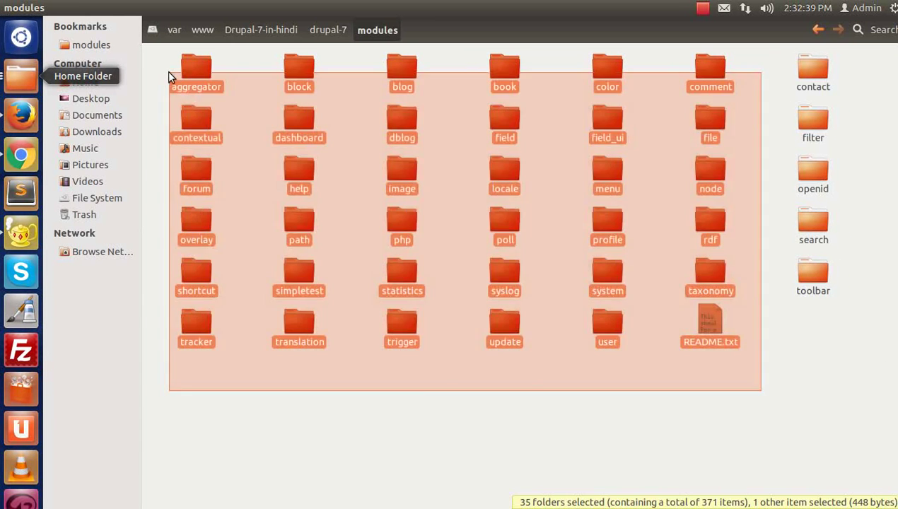
{"action": "left_click_drag", "start_coordinate": [842, 356], "coordinate": [184, 72]}
{"action": "left_click", "coordinate": [492, 428]}
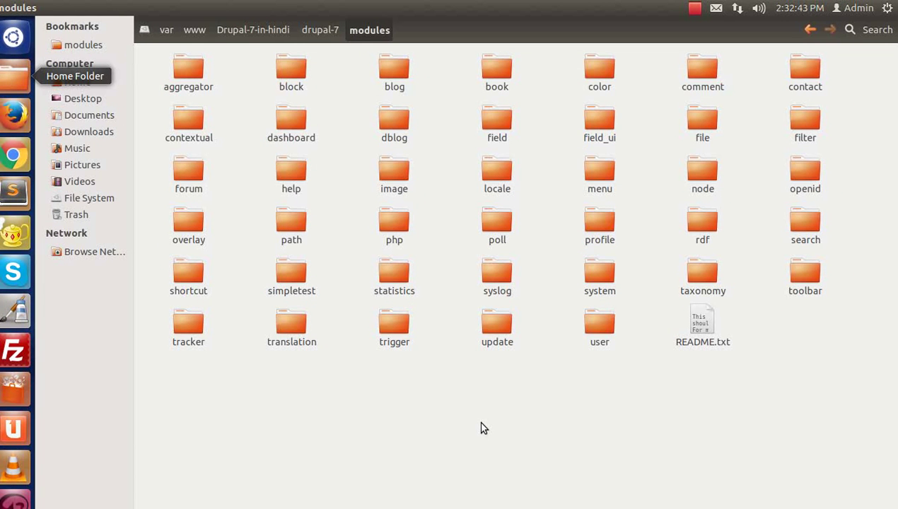
{"action": "key", "text": "BackSpace"}
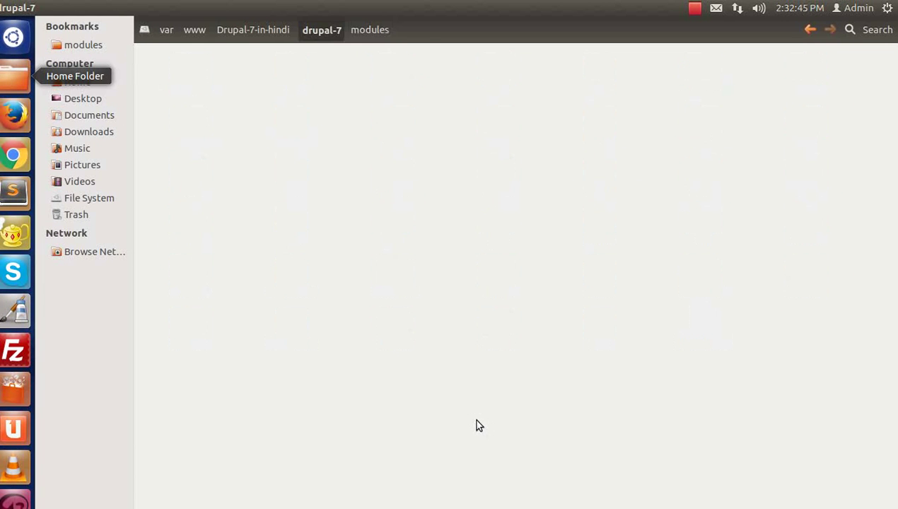
- Paste the copied Token and Pathauto archives into the sites/all/modules folder of drupal-7
{"action": "key", "text": "Right"}
{"action": "key", "text": "Right"}
{"action": "key", "text": "Right"}
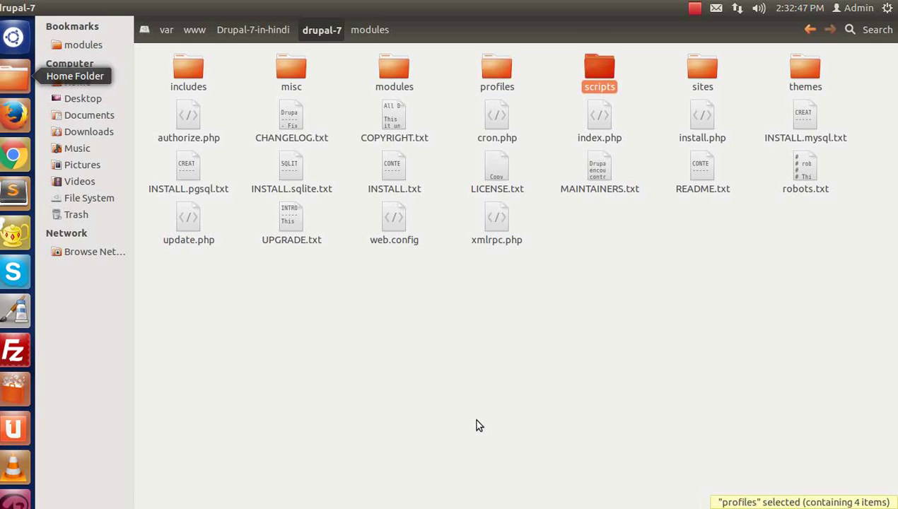
{"action": "key", "text": "Right"}
{"action": "key", "text": "Left"}
{"action": "key", "text": "Return"}
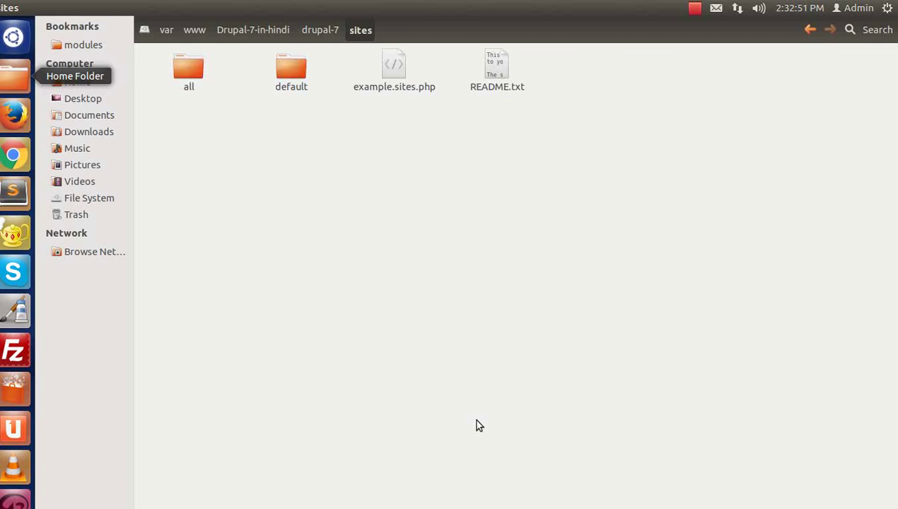
{"action": "key", "text": "Right"}
{"action": "key", "text": "Return"}
{"action": "key", "text": "Right"}
{"action": "key", "text": "Right"}
{"action": "key", "text": "Return"}
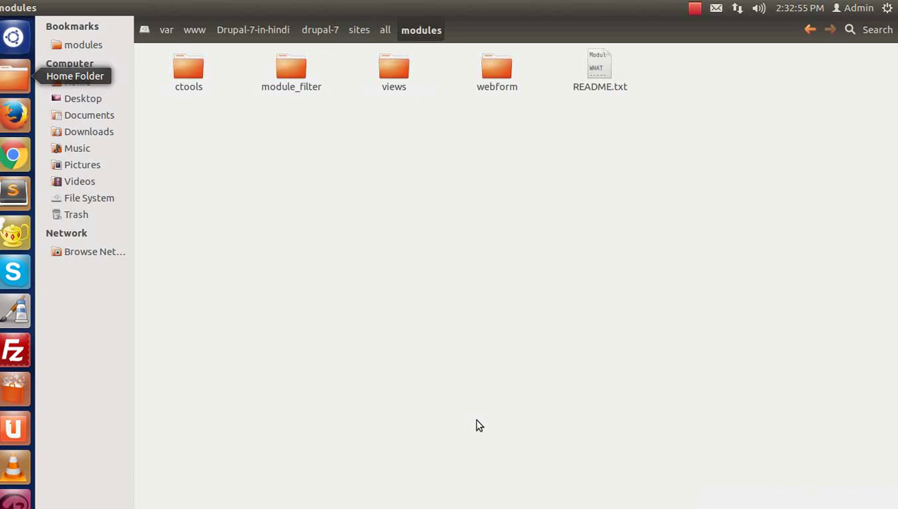
{"action": "key", "text": "ctrl+v"}
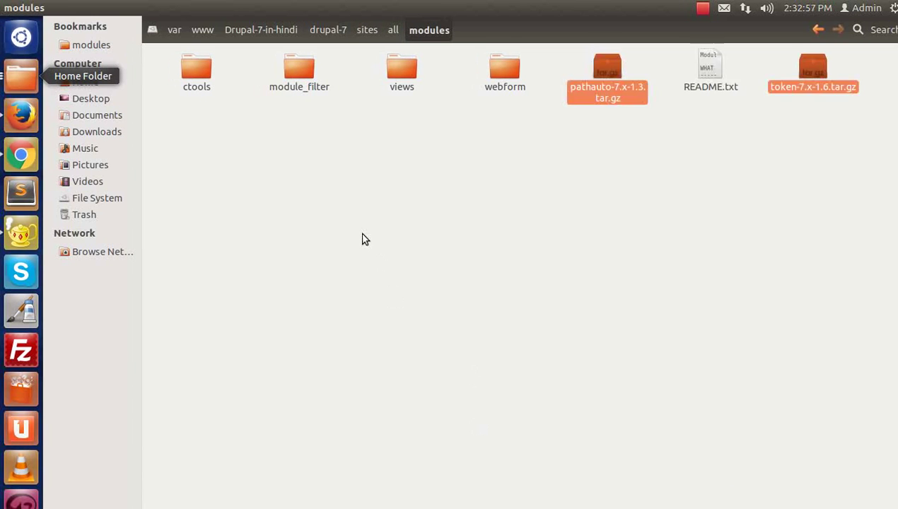
- Extract pathauto-7.x-1.3.tar.gz and token-7.x-1.6.tar.gz in place inside the sites/all/modules folder
{"action": "left_click", "coordinate": [565, 225]}
{"action": "right_click", "coordinate": [594, 92]}
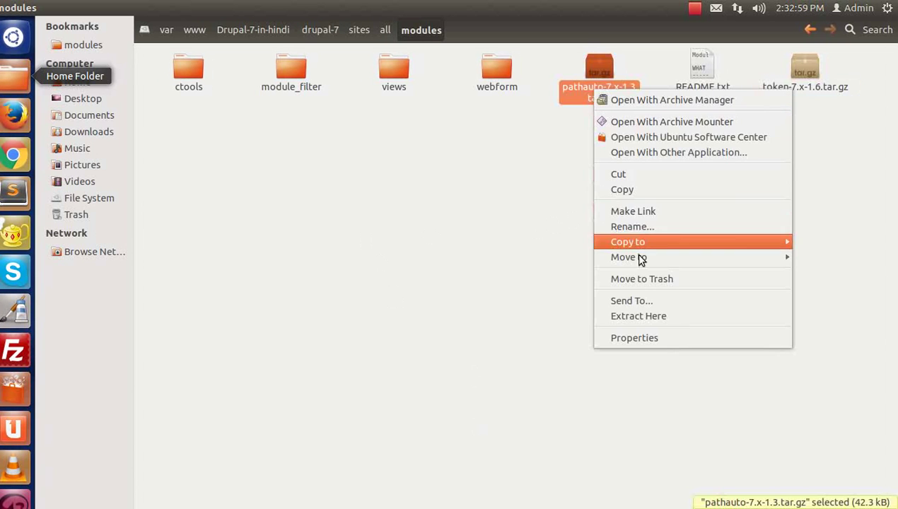
{"action": "left_click", "coordinate": [637, 315]}
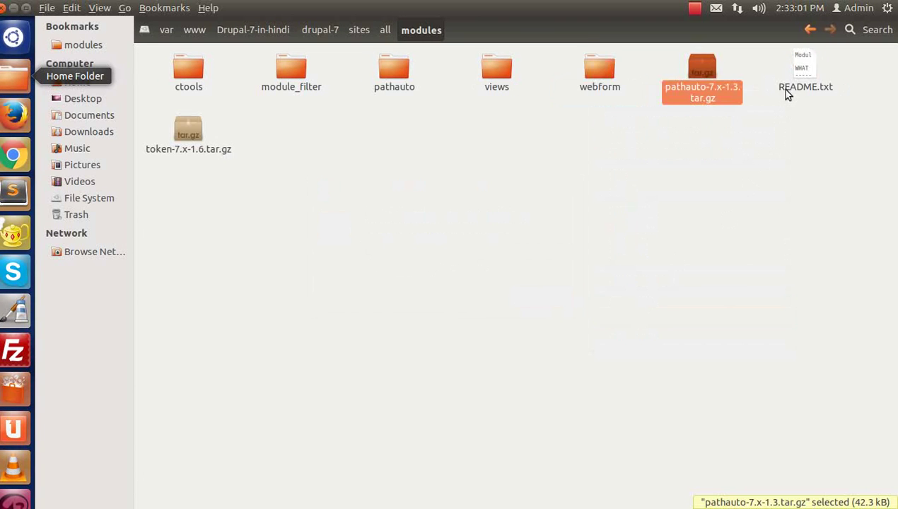
{"action": "left_click", "coordinate": [452, 162]}
{"action": "right_click", "coordinate": [197, 152]}
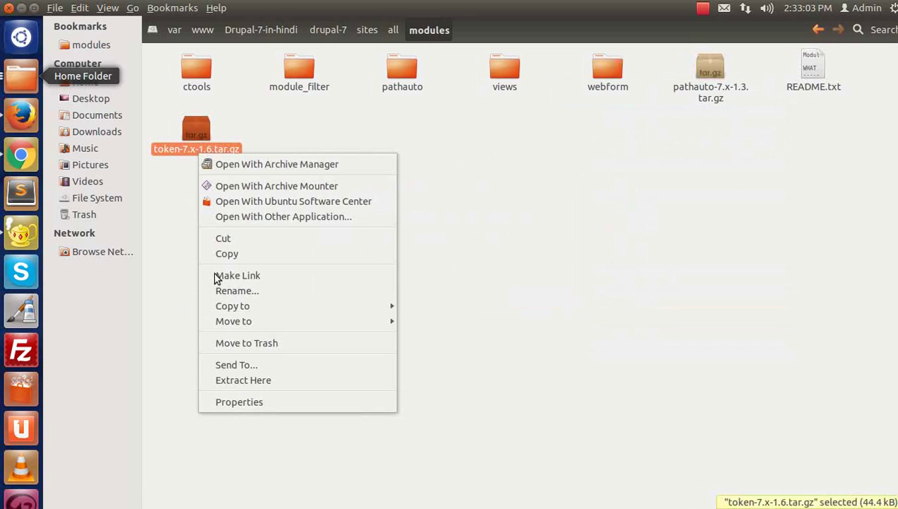
{"action": "left_click", "coordinate": [227, 377]}
{"action": "left_click", "coordinate": [629, 196]}
- Delete the token-7.x-1.6.tar.gz and pathauto-7.x-1.3.tar.gz archives from the modules folder
{"action": "left_click", "coordinate": [293, 150]}
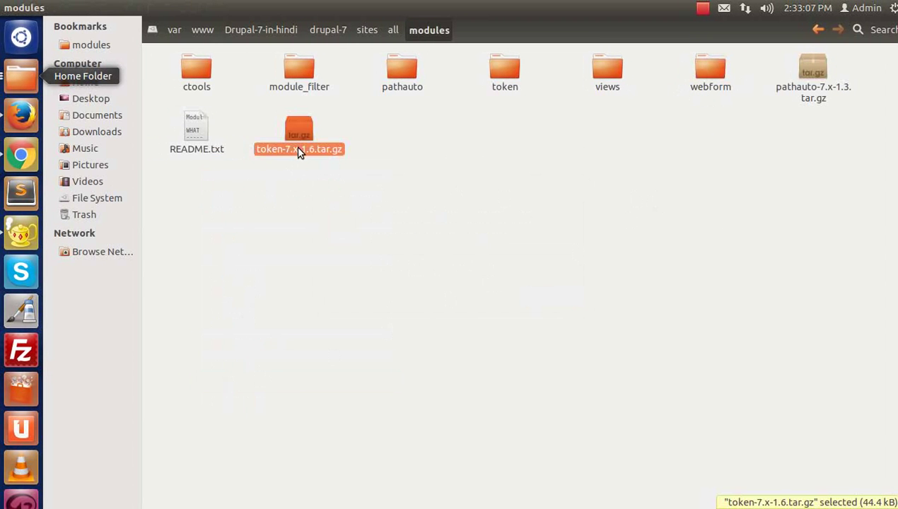
{"action": "key", "text": "Delete"}
{"action": "left_click", "coordinate": [798, 94]}
{"action": "key", "text": "Delete"}
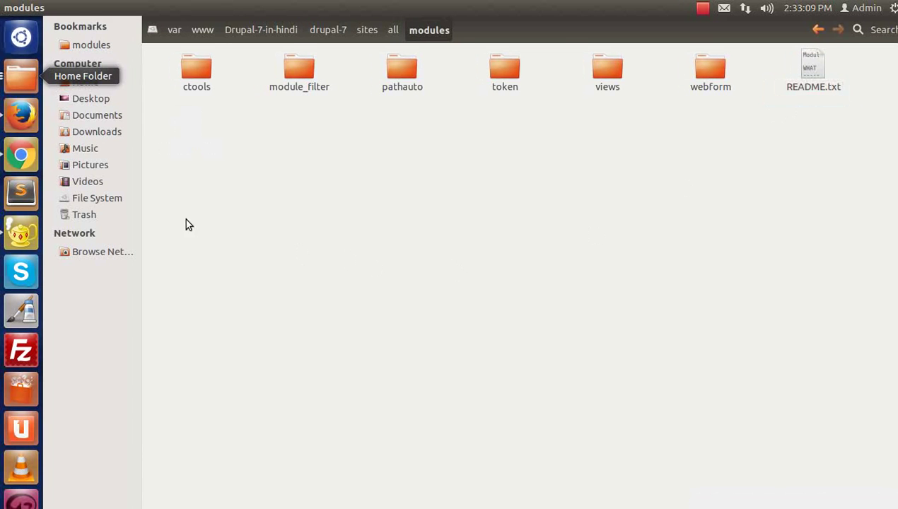
- Switch to Chrome and open the Modules administration page of the Drupal 7 in Hindi site
{"action": "left_click", "coordinate": [11, 157]}
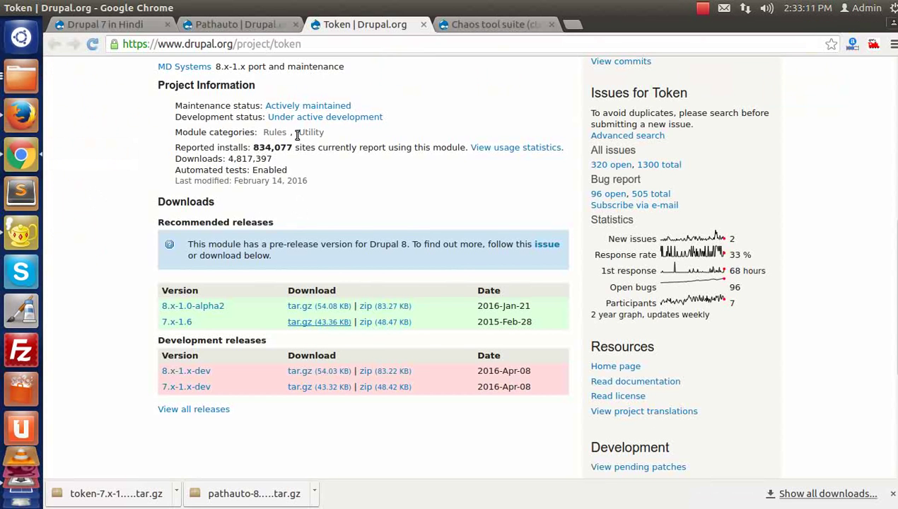
{"action": "left_click", "coordinate": [103, 23]}
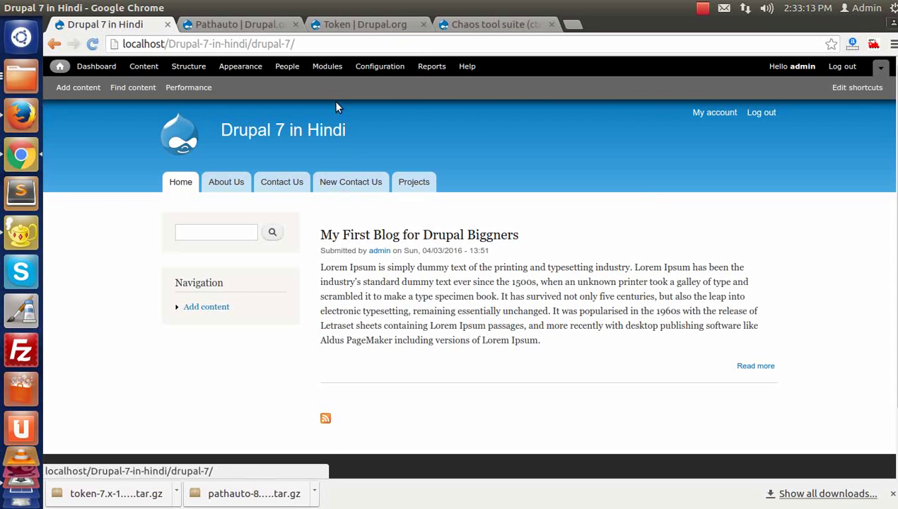
{"action": "left_click", "coordinate": [326, 66]}
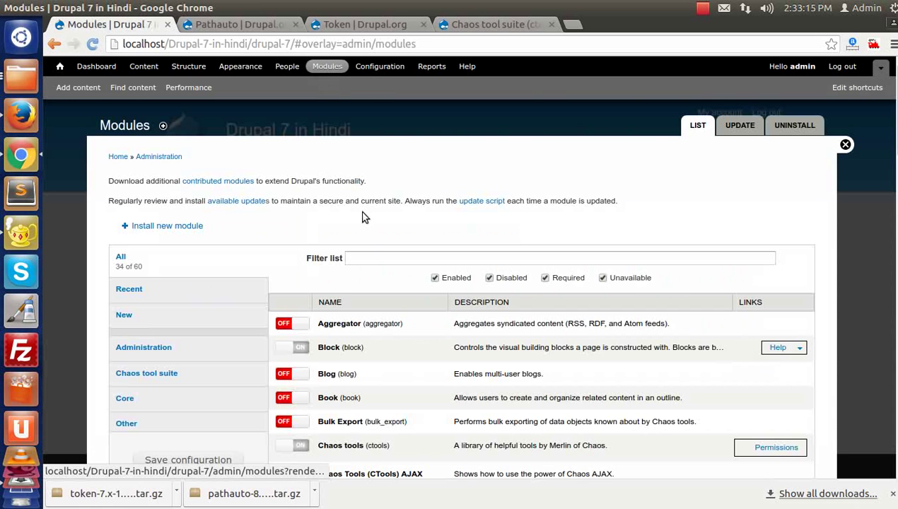
- Filter the module list by "path" and expand the Pathauto description to check its requirements
{"action": "left_click", "coordinate": [352, 259]}
{"action": "type", "text": "path"}
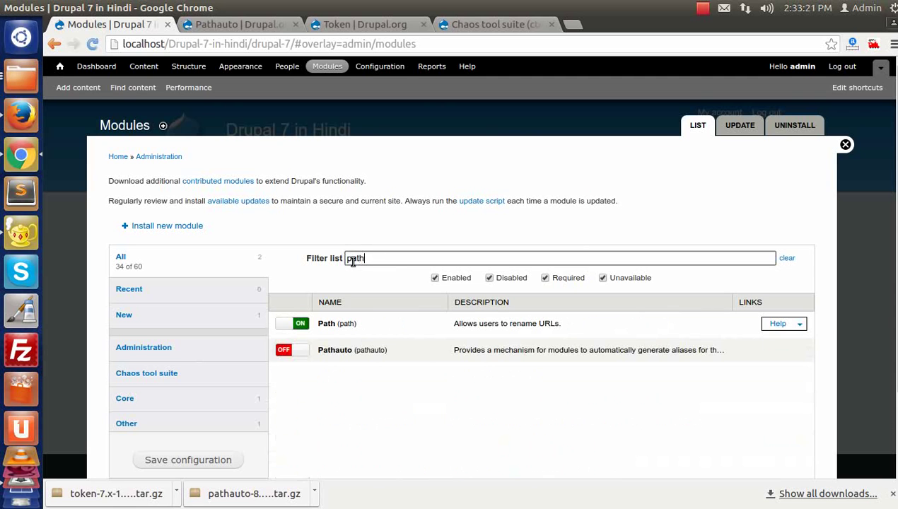
{"action": "left_click", "coordinate": [562, 353]}
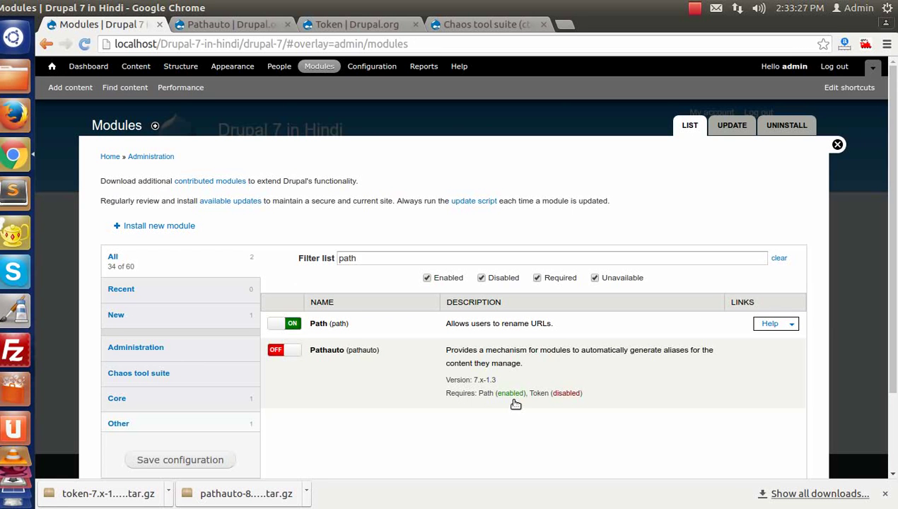
- Enable the Pathauto module, save the configuration and agree to enable the required Token module with it
{"action": "left_click", "coordinate": [282, 354]}
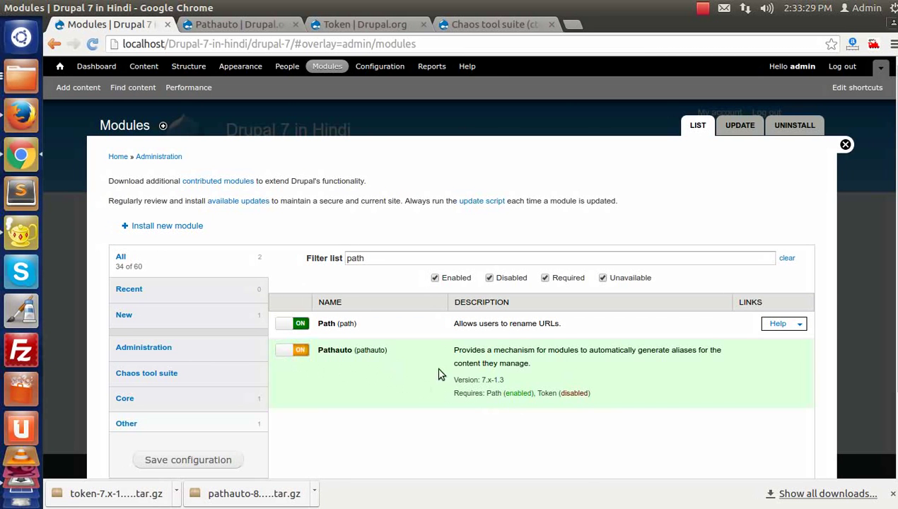
{"action": "left_click", "coordinate": [893, 493]}
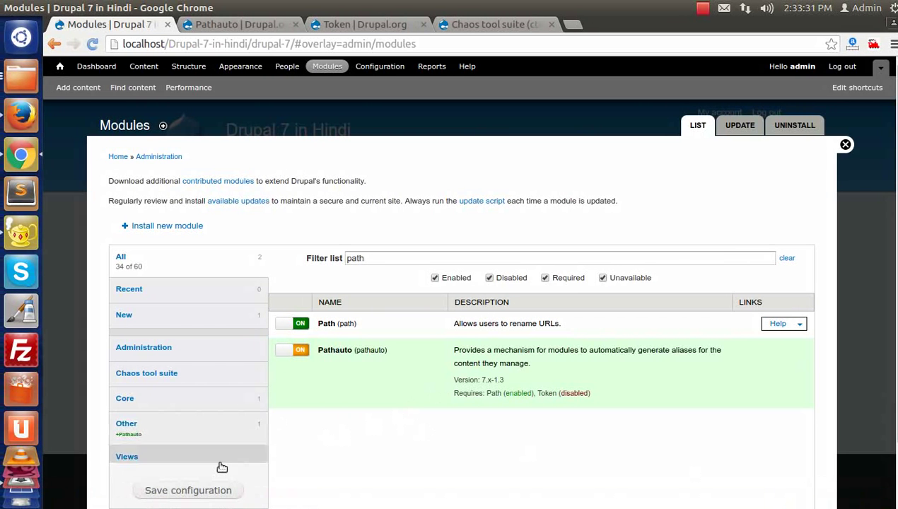
{"action": "left_click", "coordinate": [188, 491]}
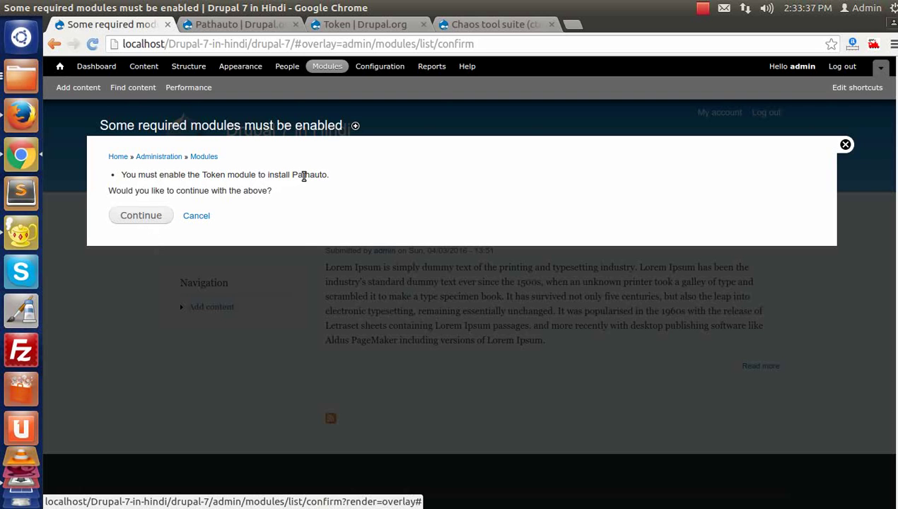
{"action": "left_click_drag", "start_coordinate": [292, 175], "coordinate": [331, 176]}
{"action": "left_click", "coordinate": [142, 215]}
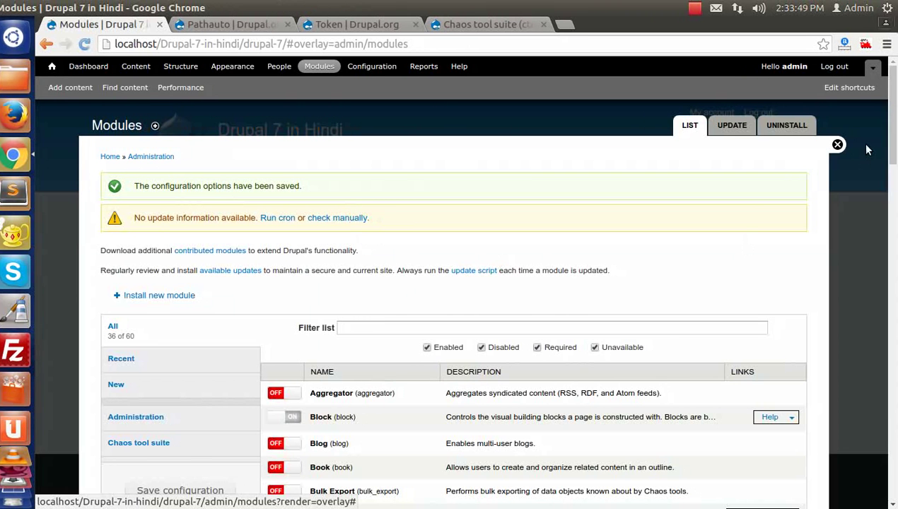
- Close the Modules page and open the Patterns page of the URL aliases configuration
{"action": "left_click", "coordinate": [837, 145]}
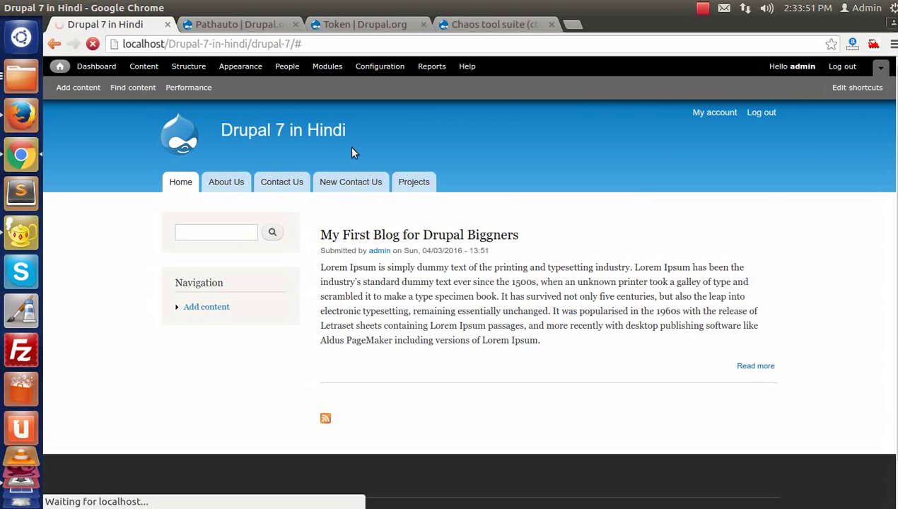
{"action": "left_click", "coordinate": [375, 67]}
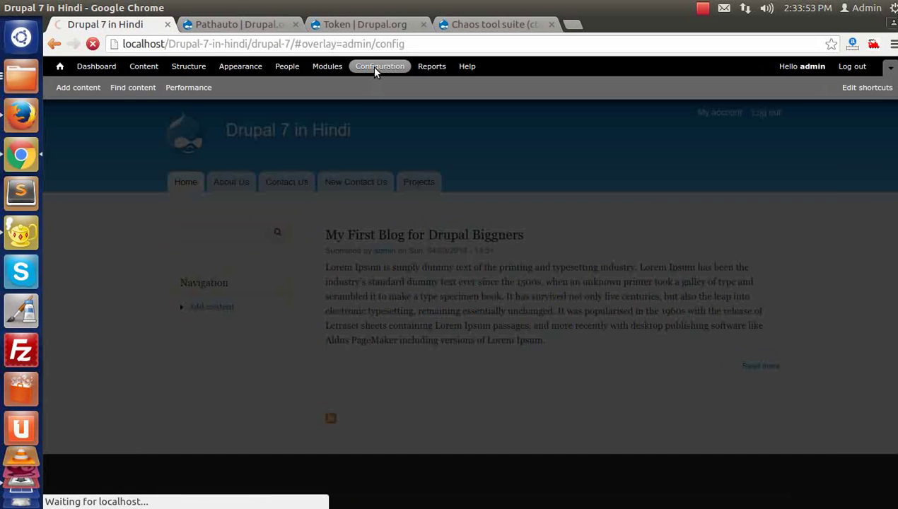
{"action": "scroll", "coordinate": [262, 301], "scroll_direction": "down", "scroll_amount": 10}
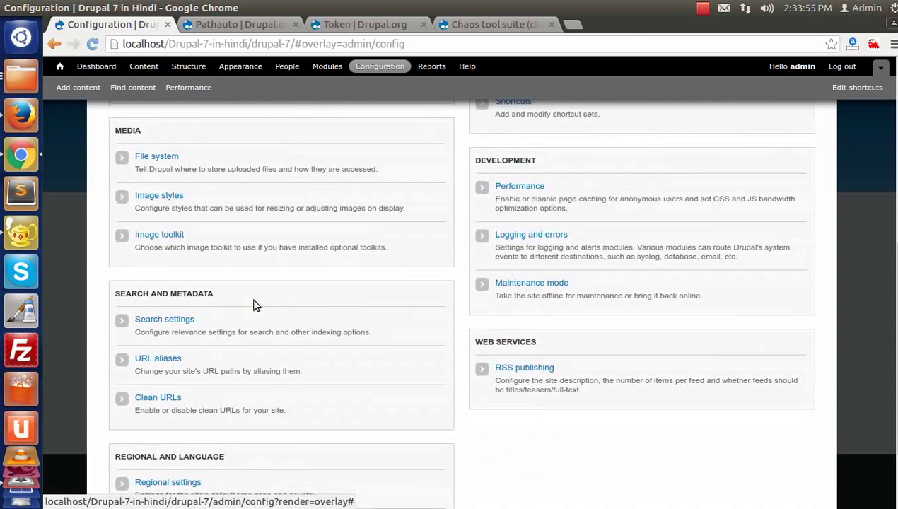
{"action": "left_click", "coordinate": [159, 318]}
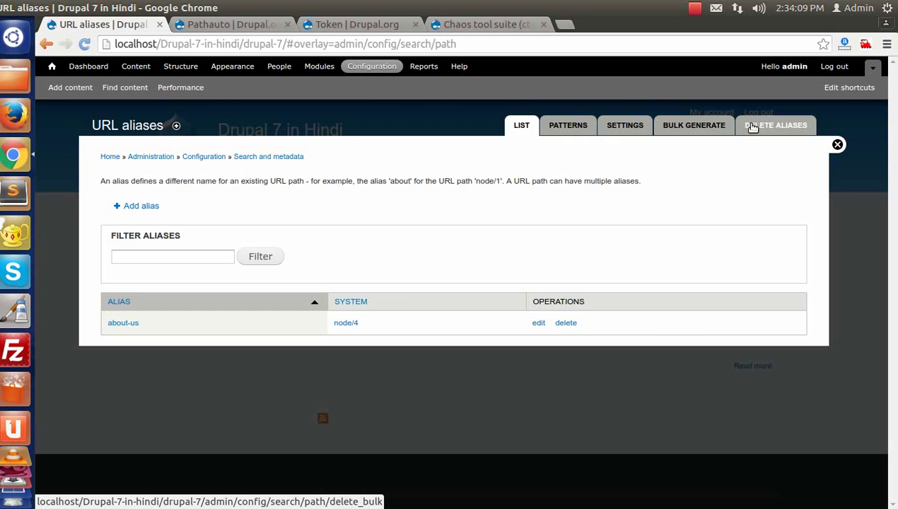
{"action": "left_click", "coordinate": [570, 134]}
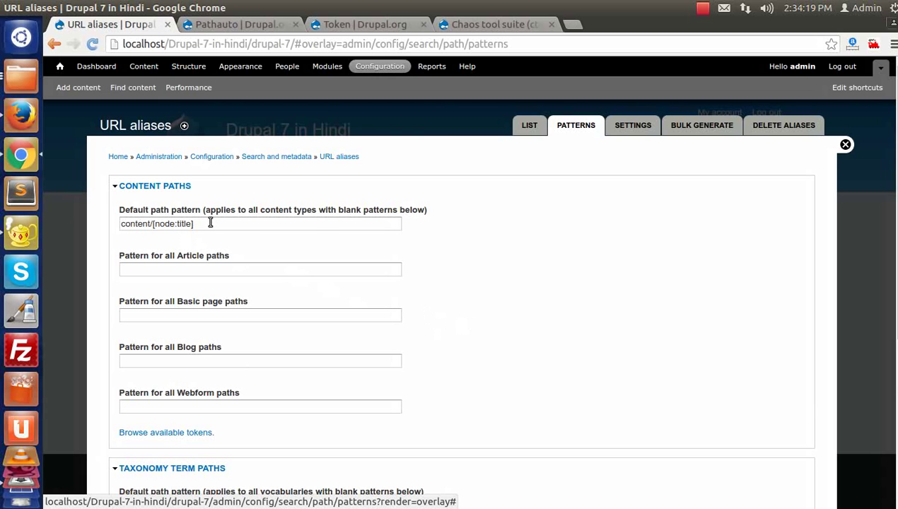
- Examine the default content path pattern, the content type pattern fields, and the taxonomy term and user path patterns
{"action": "left_click_drag", "start_coordinate": [223, 227], "coordinate": [121, 225]}
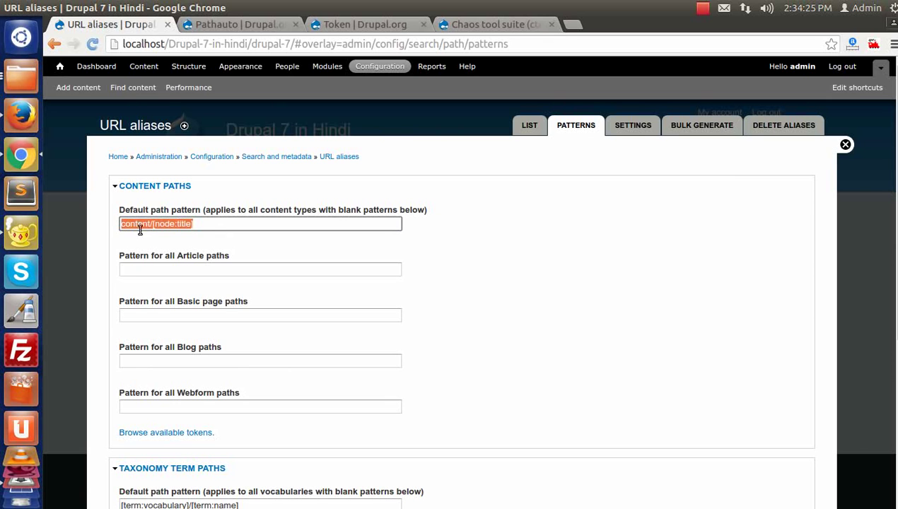
{"action": "left_click", "coordinate": [140, 227]}
{"action": "mouse_move", "coordinate": [151, 225]}
{"action": "left_mouse_down"}
{"action": "mouse_move", "coordinate": [120, 225]}
{"action": "mouse_move", "coordinate": [200, 226]}
{"action": "mouse_move", "coordinate": [154, 224]}
{"action": "left_mouse_up"}
{"action": "left_click", "coordinate": [157, 225]}
{"action": "left_click", "coordinate": [199, 225]}
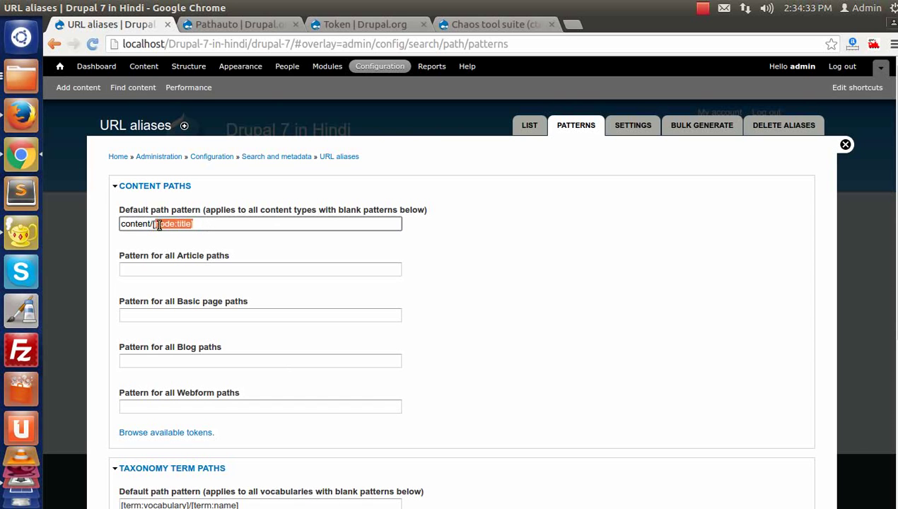
{"action": "scroll", "coordinate": [196, 234], "scroll_direction": "down", "scroll_amount": 1}
{"action": "left_click", "coordinate": [197, 234]}
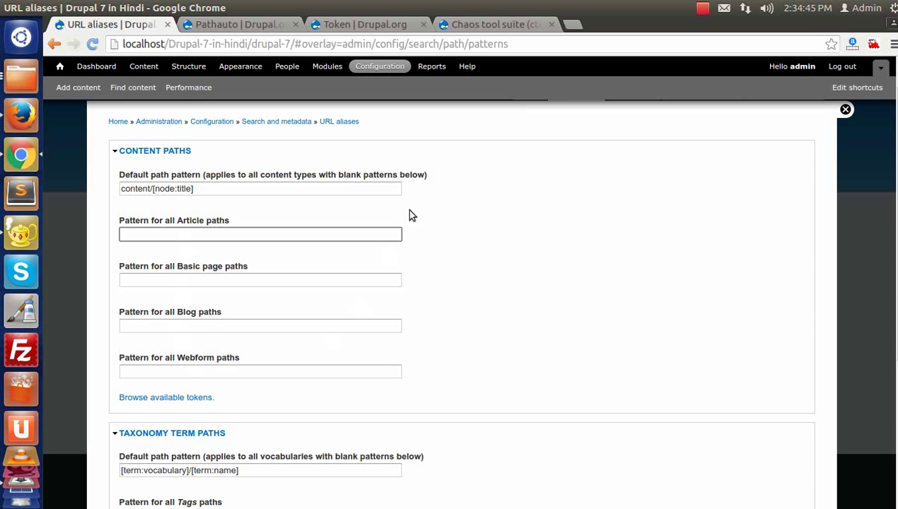
{"action": "left_click_drag", "start_coordinate": [165, 176], "coordinate": [108, 187]}
{"action": "left_click", "coordinate": [205, 190]}
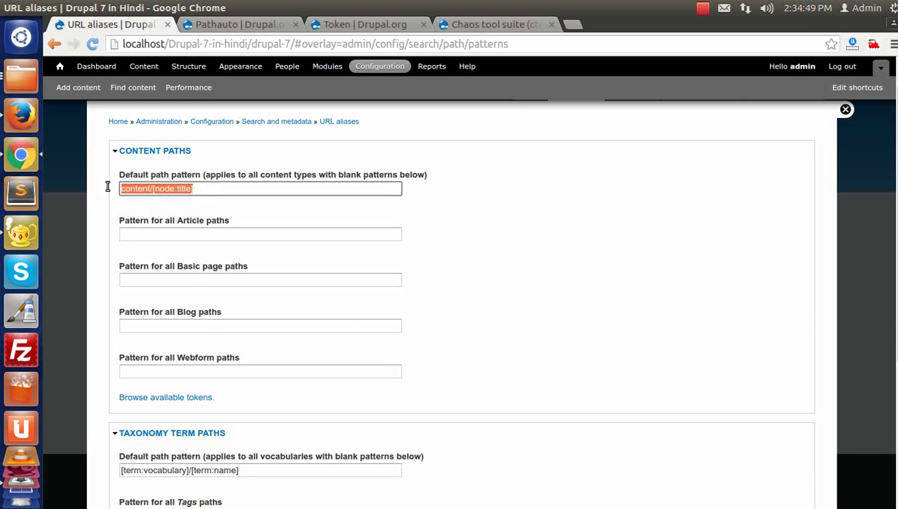
{"action": "left_click", "coordinate": [194, 222]}
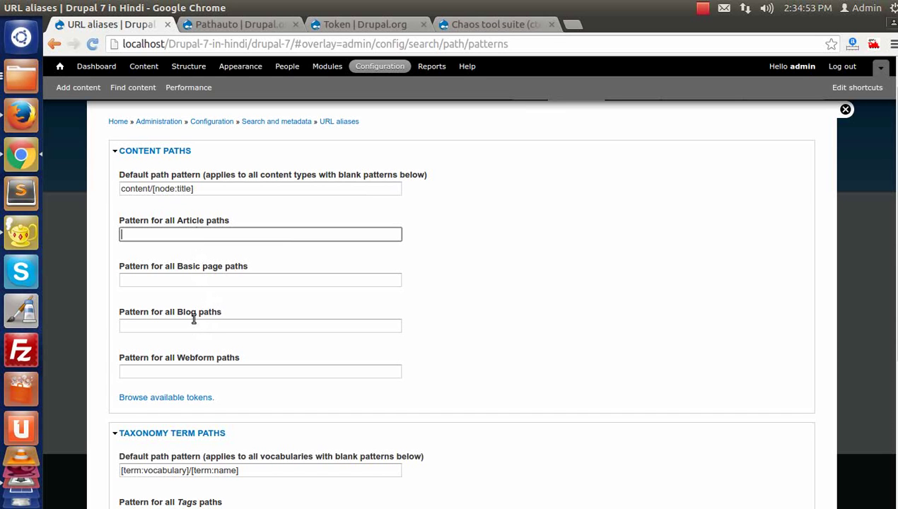
{"action": "scroll", "coordinate": [235, 353], "scroll_direction": "down", "scroll_amount": 3}
{"action": "scroll", "coordinate": [239, 357], "scroll_direction": "up", "scroll_amount": 2}
{"action": "scroll", "coordinate": [238, 356], "scroll_direction": "up", "scroll_amount": 2}
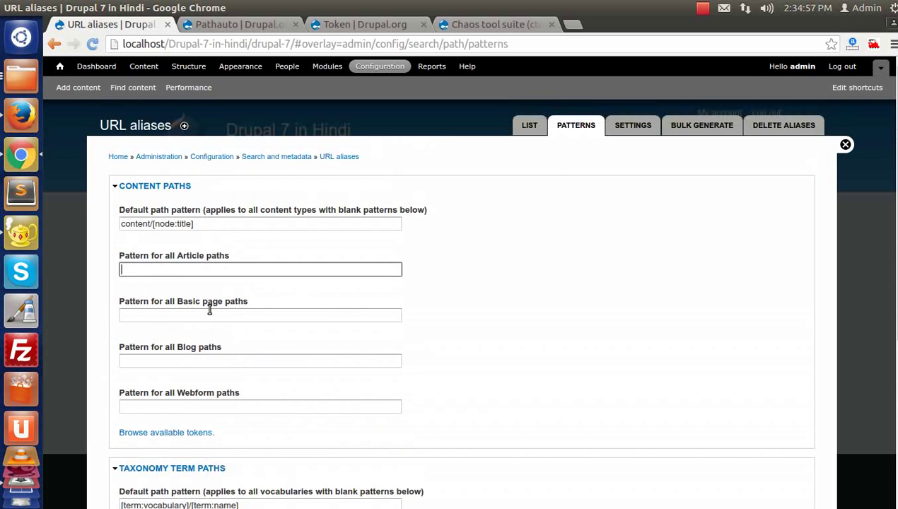
{"action": "scroll", "coordinate": [256, 330], "scroll_direction": "down", "scroll_amount": 7}
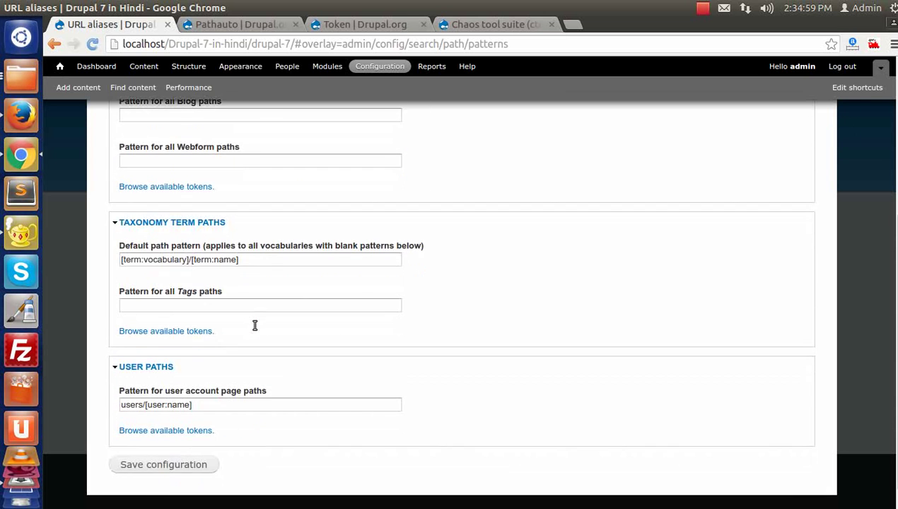
{"action": "scroll", "coordinate": [253, 327], "scroll_direction": "up", "scroll_amount": 7}
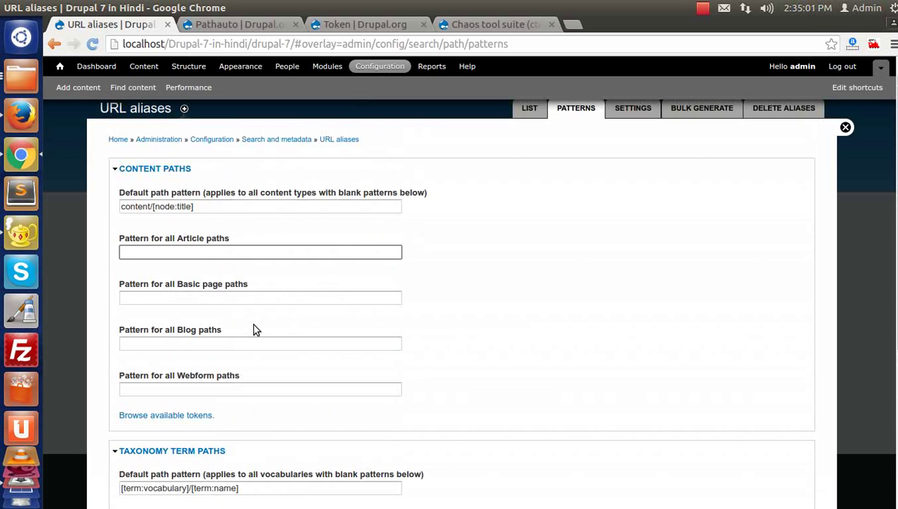
- Set the pattern for all Basic page paths to basic/[node:title], reusing the token from the default path pattern
{"action": "left_click", "coordinate": [187, 298]}
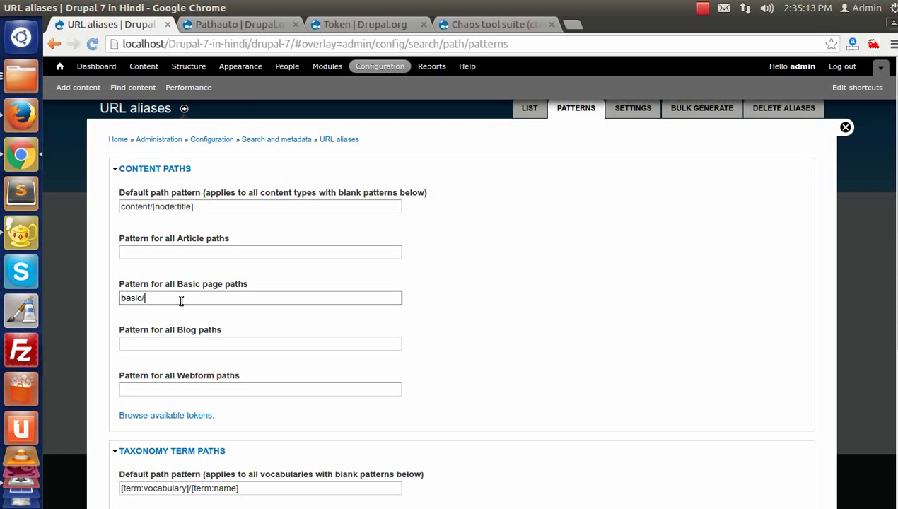
{"action": "left_click_drag", "start_coordinate": [153, 207], "coordinate": [197, 222]}
{"action": "key", "text": "ctrl+c"}
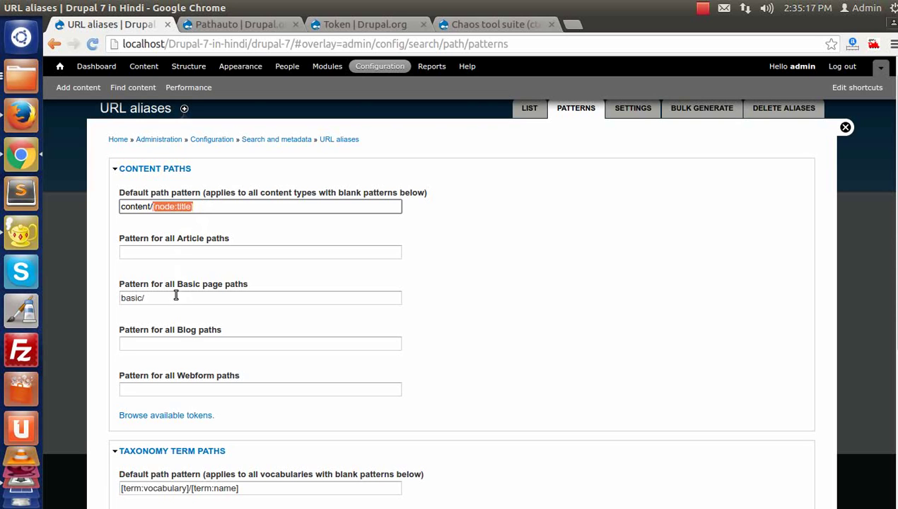
{"action": "left_click", "coordinate": [164, 299]}
{"action": "key", "text": "ctrl+v"}
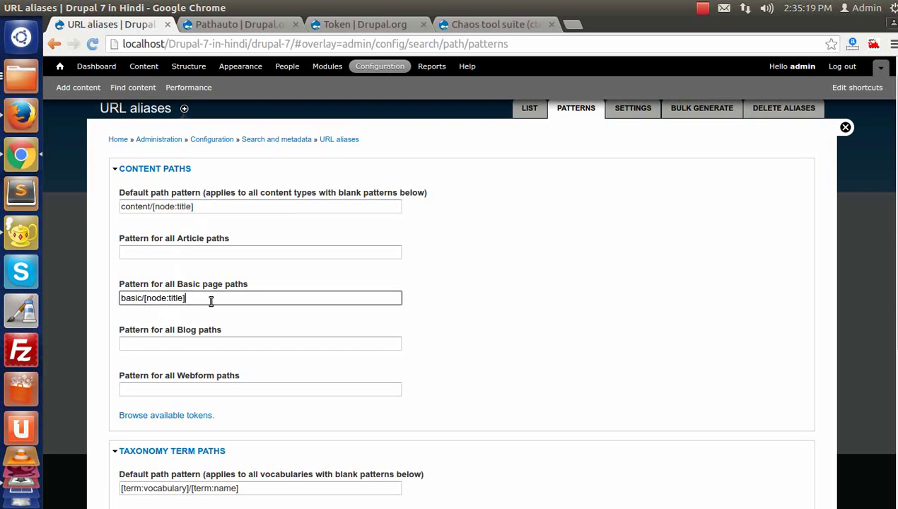
{"action": "left_click_drag", "start_coordinate": [186, 298], "coordinate": [144, 298]}
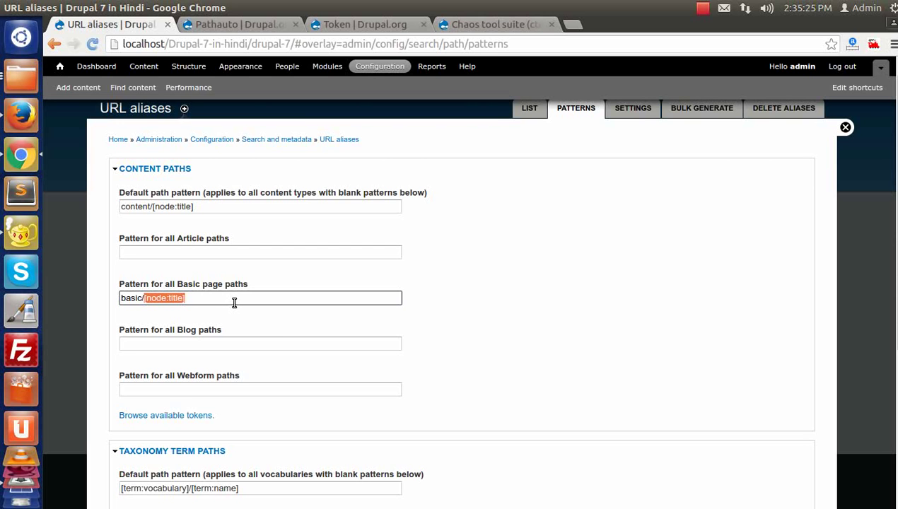
{"action": "scroll", "coordinate": [267, 335], "scroll_direction": "down", "scroll_amount": 3}
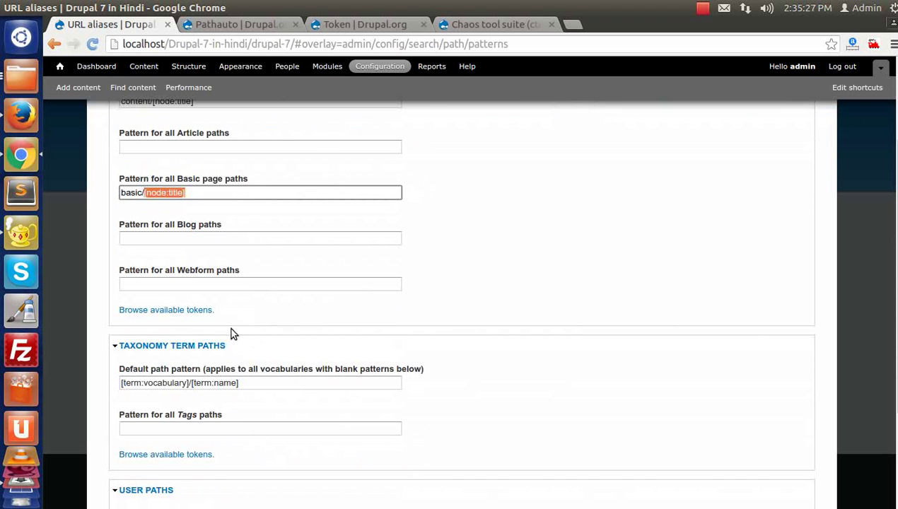
{"action": "left_click", "coordinate": [384, 275]}
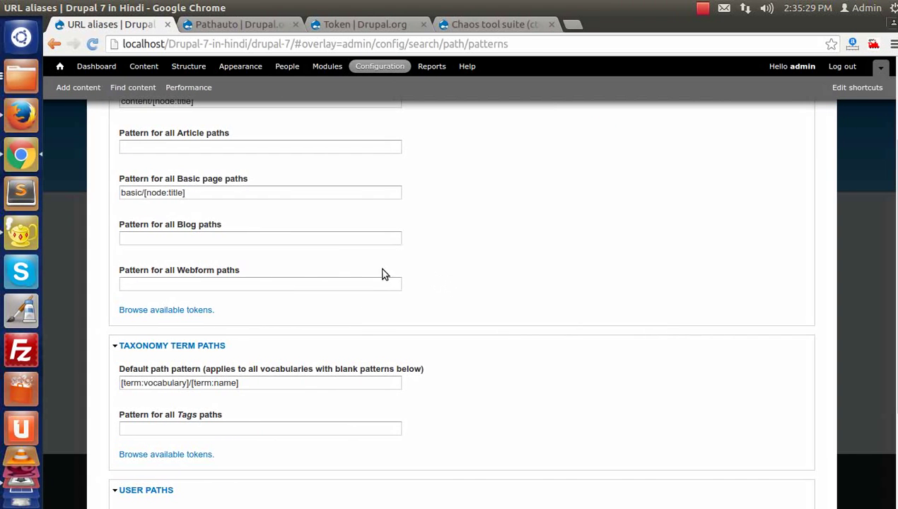
- Open the available tokens for content paths and review the Current date and Current user groups
{"action": "scroll", "coordinate": [326, 265], "scroll_direction": "up", "scroll_amount": 2}
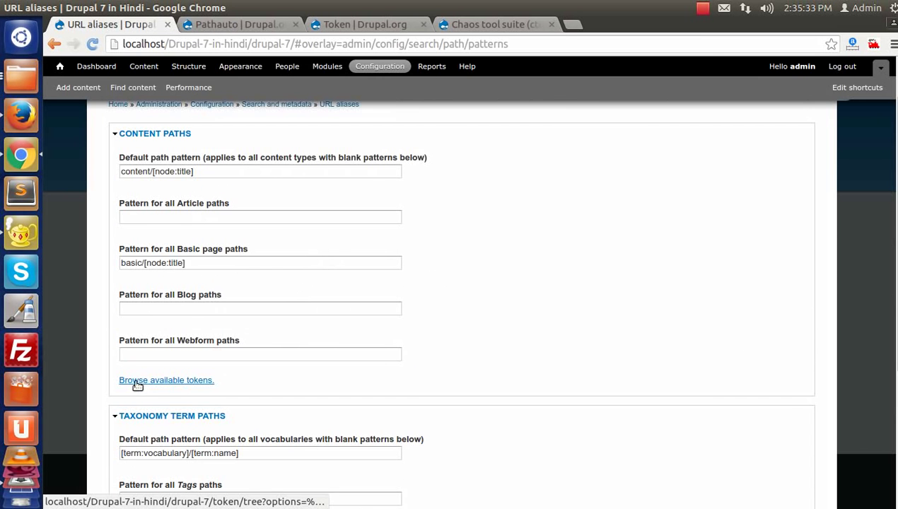
{"action": "left_click", "coordinate": [168, 386]}
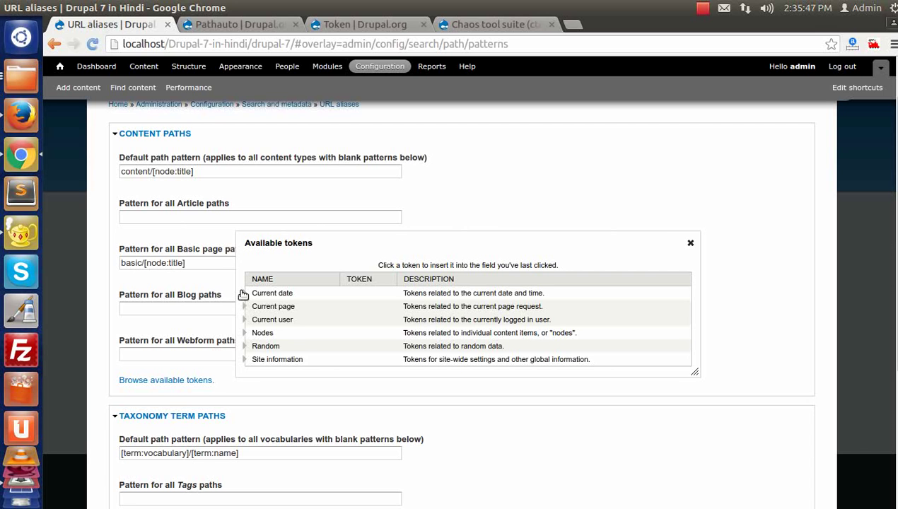
{"action": "left_click", "coordinate": [246, 294]}
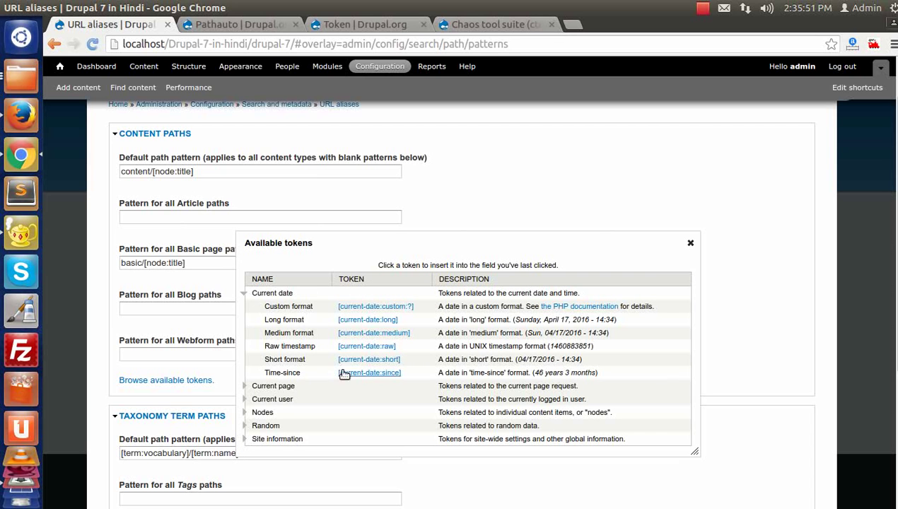
{"action": "left_click", "coordinate": [244, 296]}
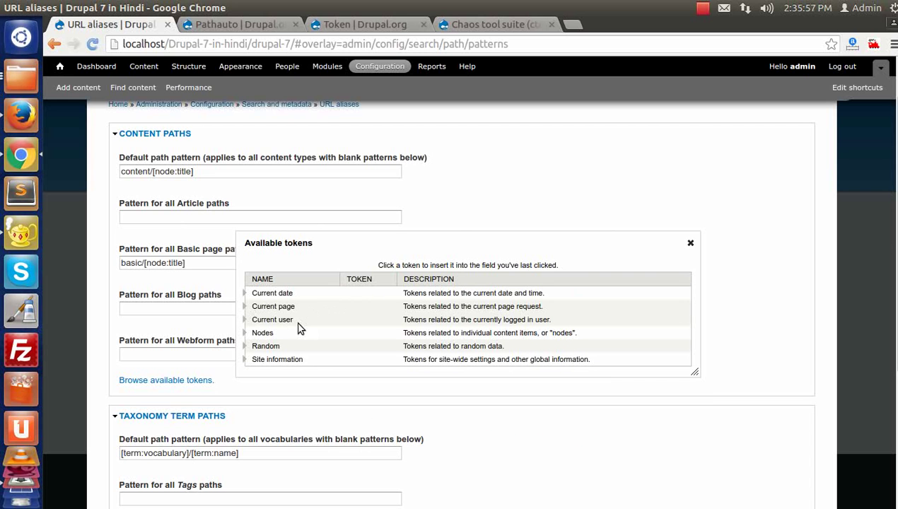
{"action": "left_click", "coordinate": [244, 319]}
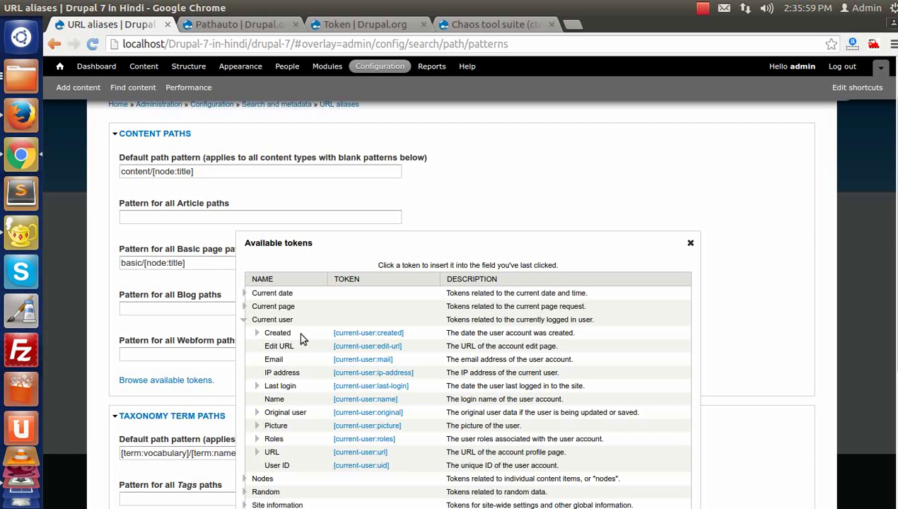
{"action": "left_click", "coordinate": [244, 320]}
- Append a slash and the Content ID token from the Nodes group to the Basic page pattern, giving basic/[node:title]/[node:nid]
{"action": "left_click", "coordinate": [244, 332]}
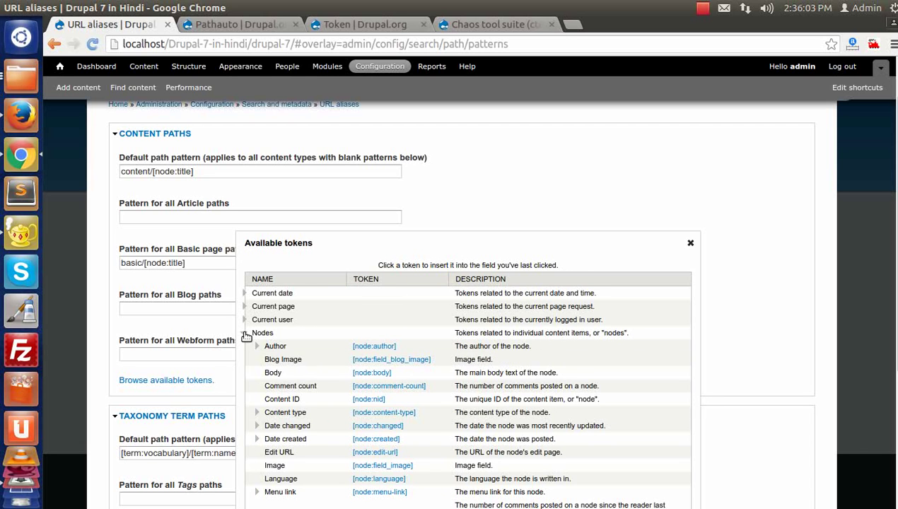
{"action": "scroll", "coordinate": [274, 344], "scroll_direction": "down", "scroll_amount": 1}
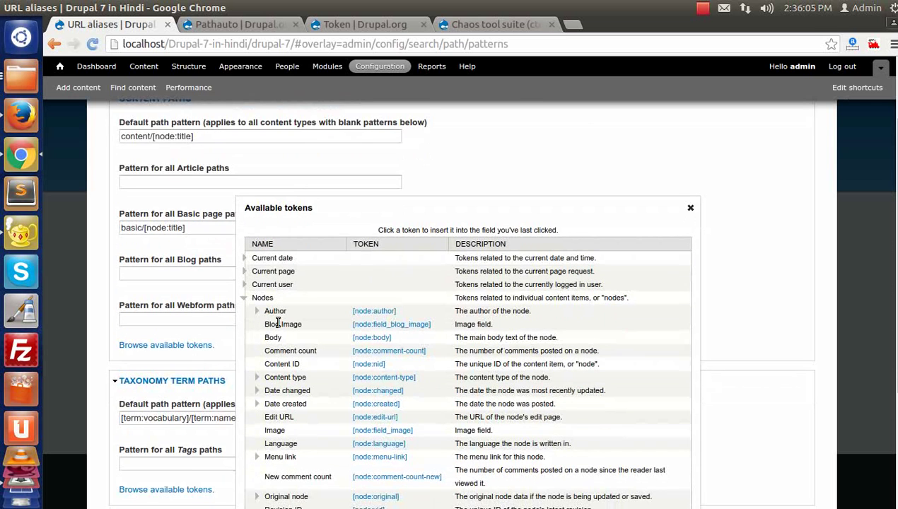
{"action": "scroll", "coordinate": [279, 329], "scroll_direction": "down", "scroll_amount": 2}
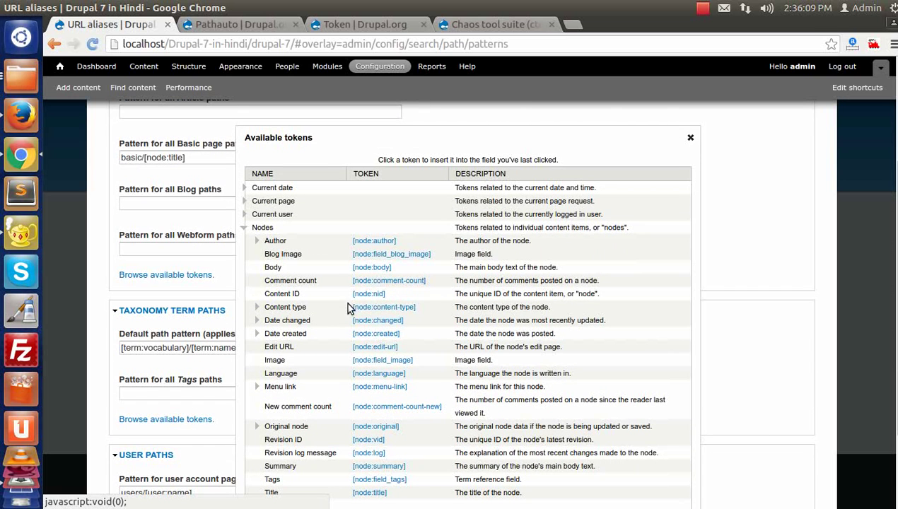
{"action": "left_click", "coordinate": [368, 295]}
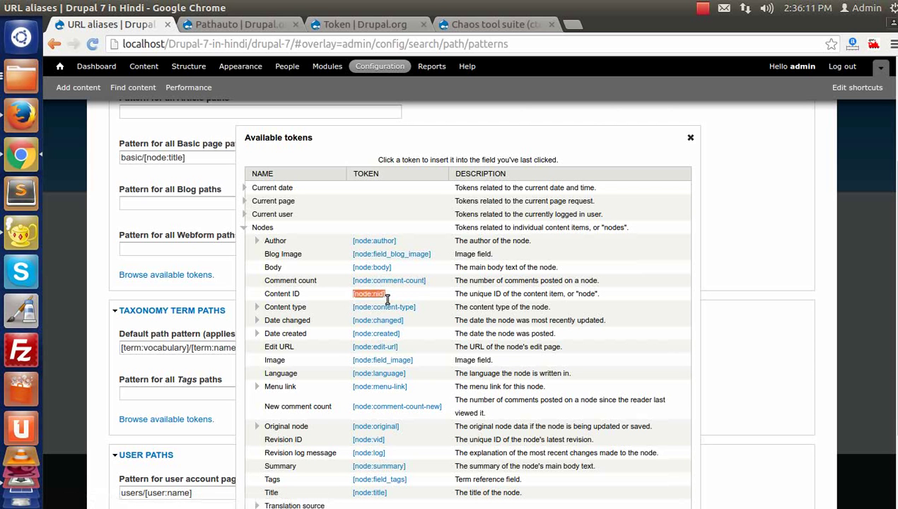
{"action": "scroll", "coordinate": [354, 353], "scroll_direction": "down", "scroll_amount": 1}
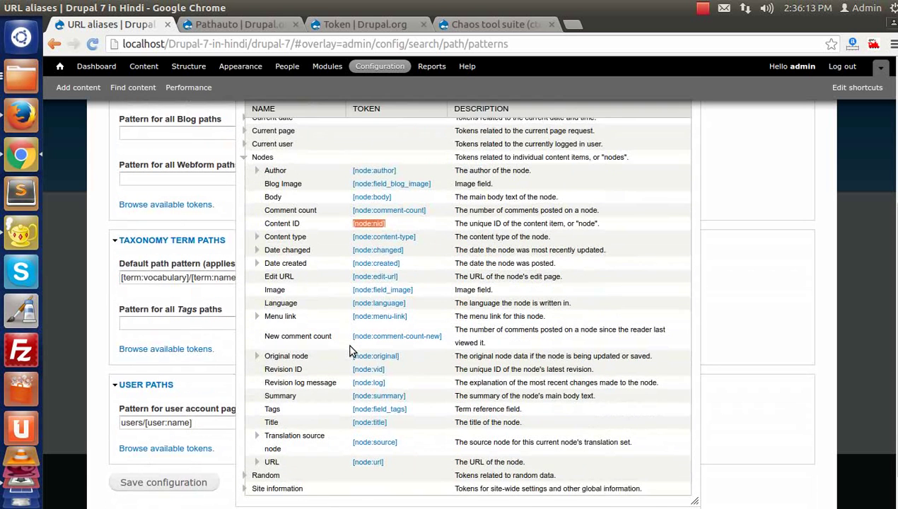
{"action": "scroll", "coordinate": [352, 352], "scroll_direction": "up", "scroll_amount": 1}
{"action": "scroll", "coordinate": [350, 351], "scroll_direction": "up", "scroll_amount": 3}
{"action": "left_click", "coordinate": [197, 315]}
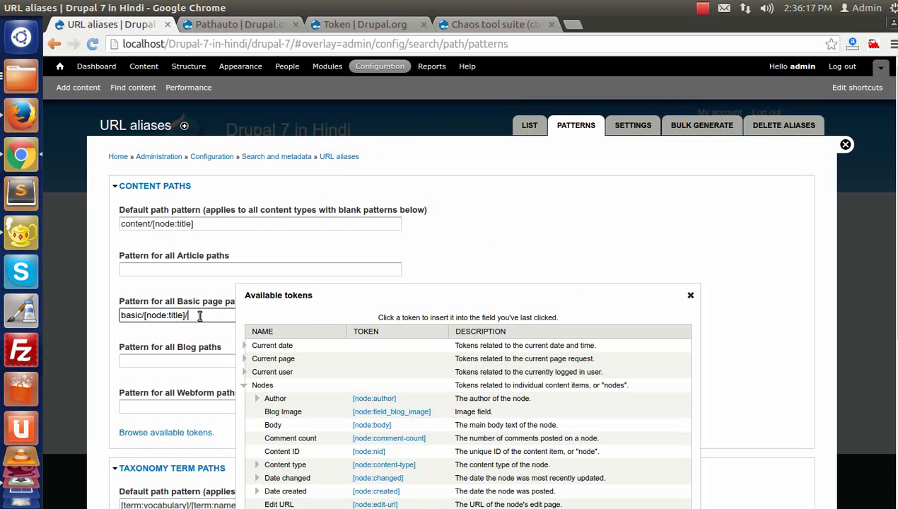
{"action": "key", "text": "ctrl+v"}
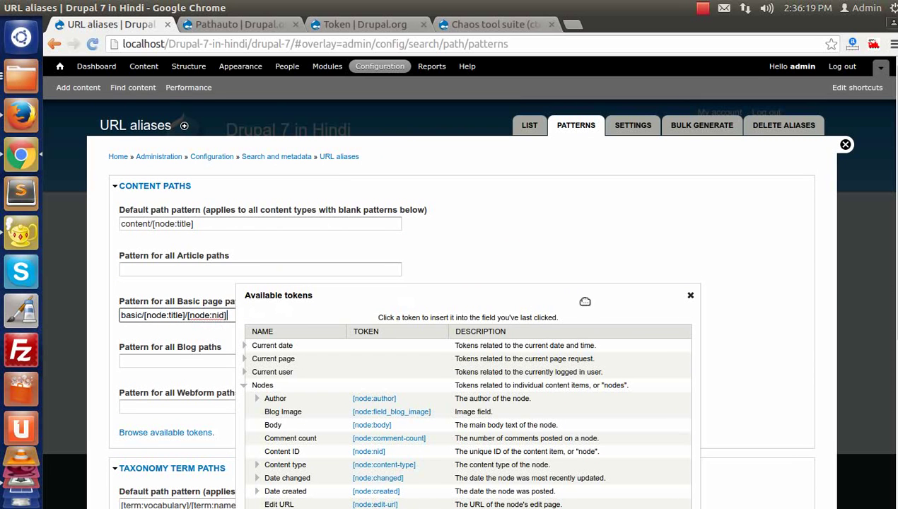
- Close the available tokens list and try a hyphen in place of the slash before [node:nid] in the Basic page pattern
{"action": "left_click", "coordinate": [682, 295]}
{"action": "scroll", "coordinate": [262, 315], "scroll_direction": "down", "scroll_amount": 2}
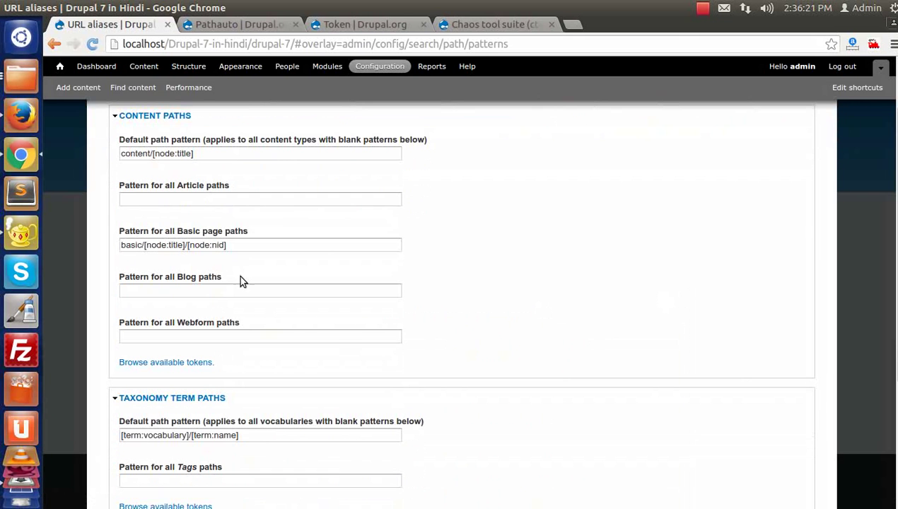
{"action": "left_click", "coordinate": [245, 247]}
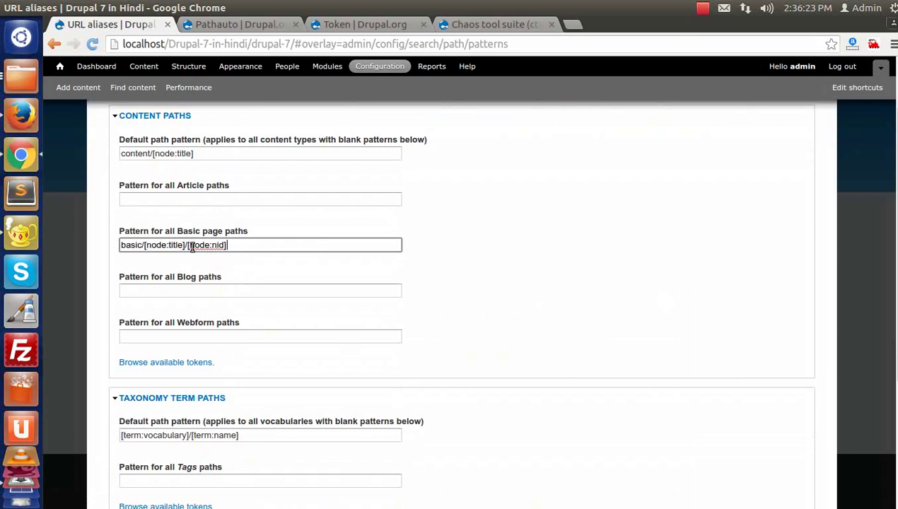
{"action": "left_click_drag", "start_coordinate": [187, 247], "coordinate": [225, 248]}
{"action": "left_click", "coordinate": [232, 247]}
{"action": "left_click", "coordinate": [189, 246]}
{"action": "type", "text": "-"}
{"action": "key", "text": "BackSpace"}
{"action": "type", "text": "/"}
{"action": "scroll", "coordinate": [196, 258], "scroll_direction": "down", "scroll_amount": 2}
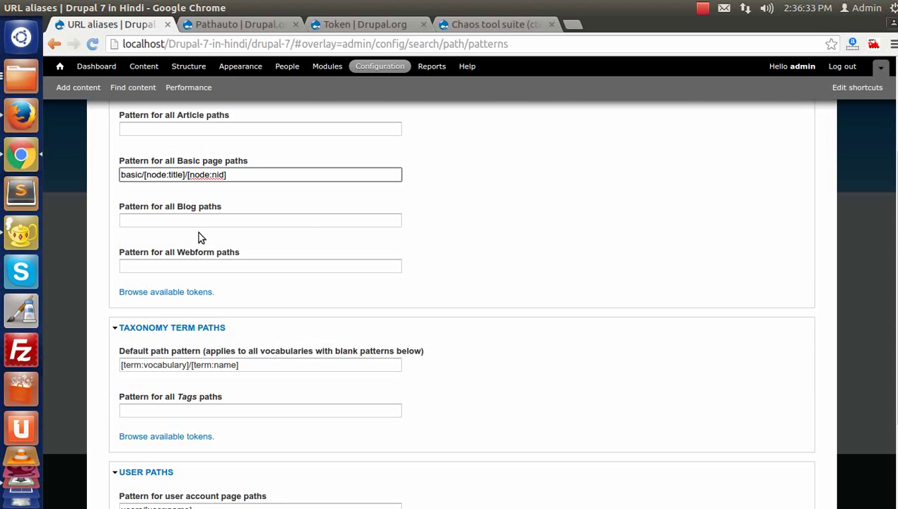
- Remove the Content ID token and the slash before it from the Basic page path pattern, leaving basic/[node:title]
{"action": "left_click_drag", "start_coordinate": [227, 175], "coordinate": [188, 176]}
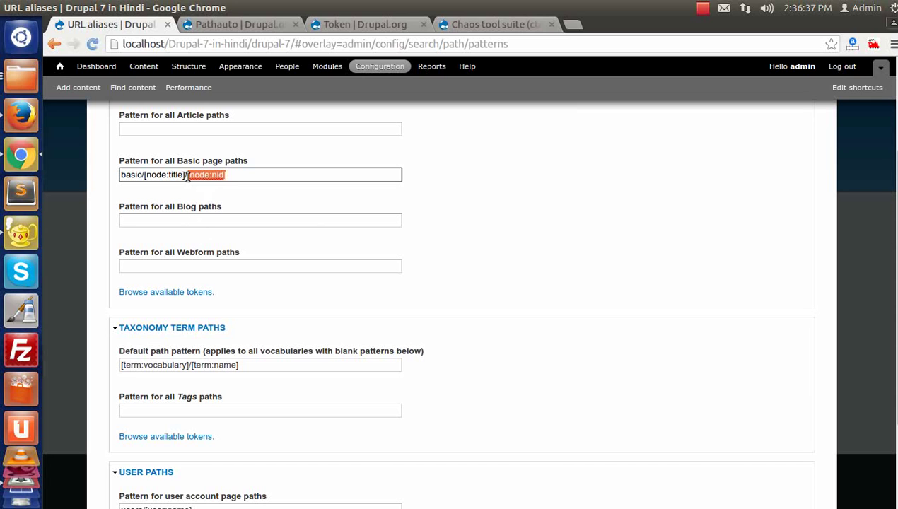
{"action": "key", "text": "BackSpace"}
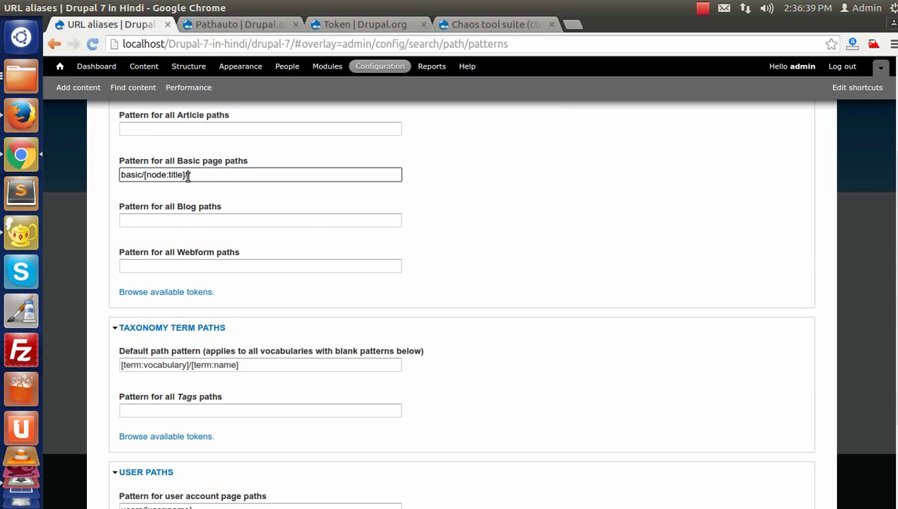
{"action": "left_click", "coordinate": [460, 228]}
- Set the Basic page path pattern to basic-pages/[node:title], save the configuration and close the URL aliases overlay
{"action": "left_click", "coordinate": [139, 174]}
{"action": "scroll", "coordinate": [212, 247], "scroll_direction": "down", "scroll_amount": 1}
{"action": "type", "text": "-page"}
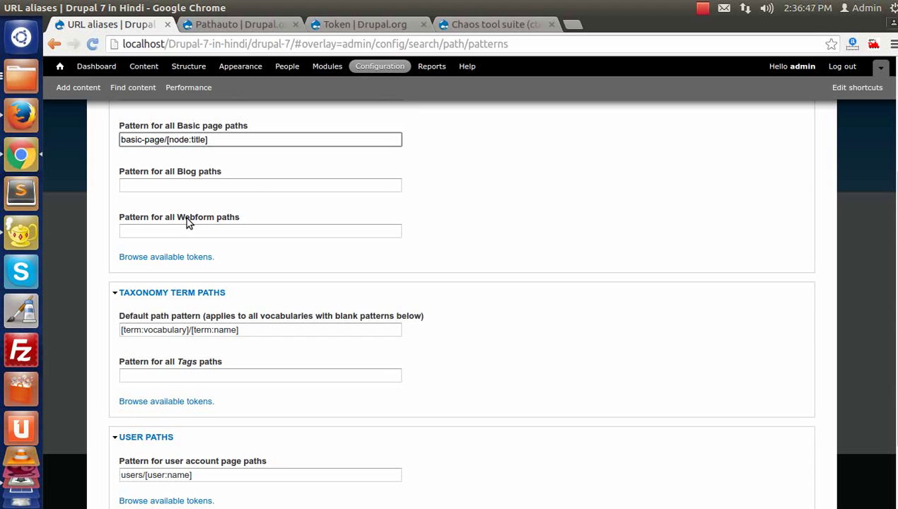
{"action": "key", "text": "Tab"}
{"action": "scroll", "coordinate": [291, 259], "scroll_direction": "down", "scroll_amount": 2}
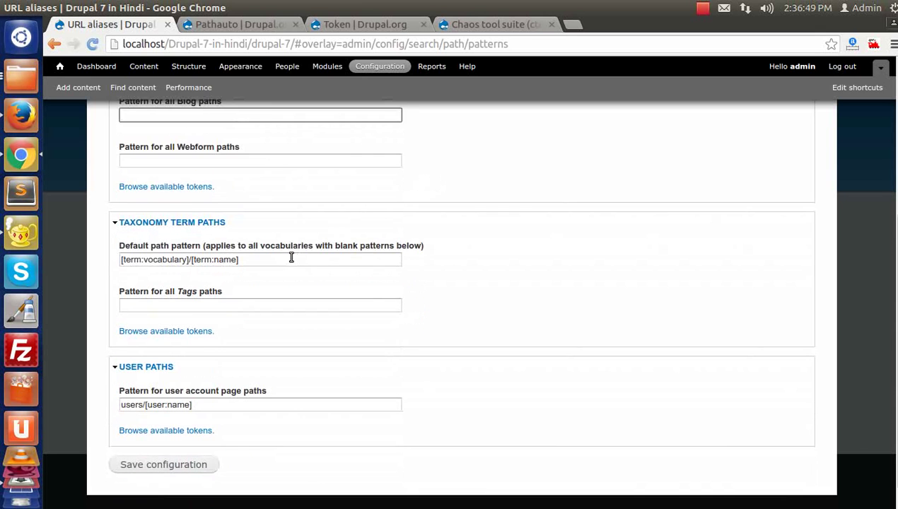
{"action": "scroll", "coordinate": [291, 259], "scroll_direction": "down", "scroll_amount": 1}
{"action": "left_click", "coordinate": [162, 450]}
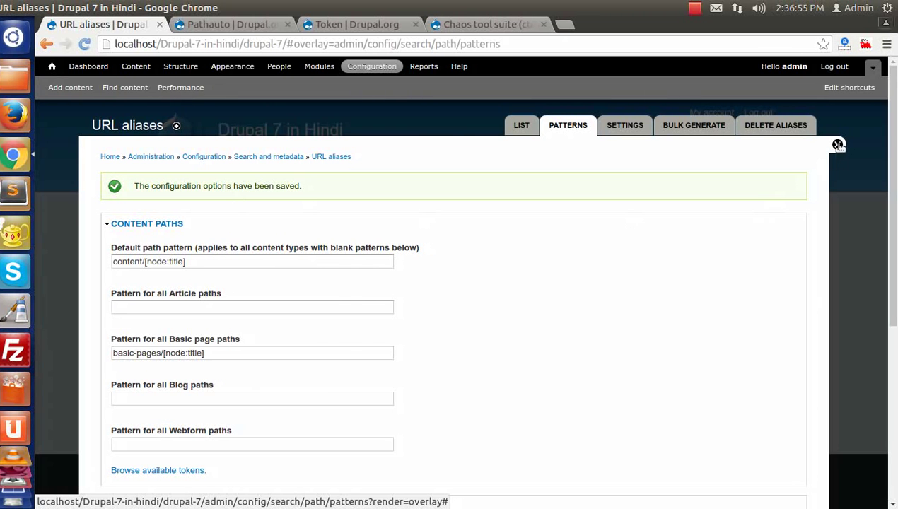
{"action": "left_click", "coordinate": [838, 145]}
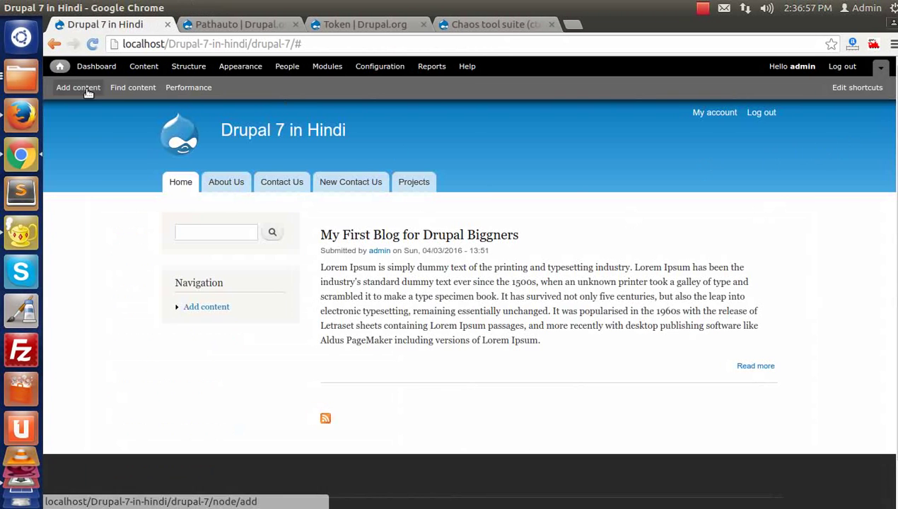
- Open the About Us page from the content list in a new tab and inspect its URL without the overlay suffix
{"action": "left_click", "coordinate": [136, 68]}
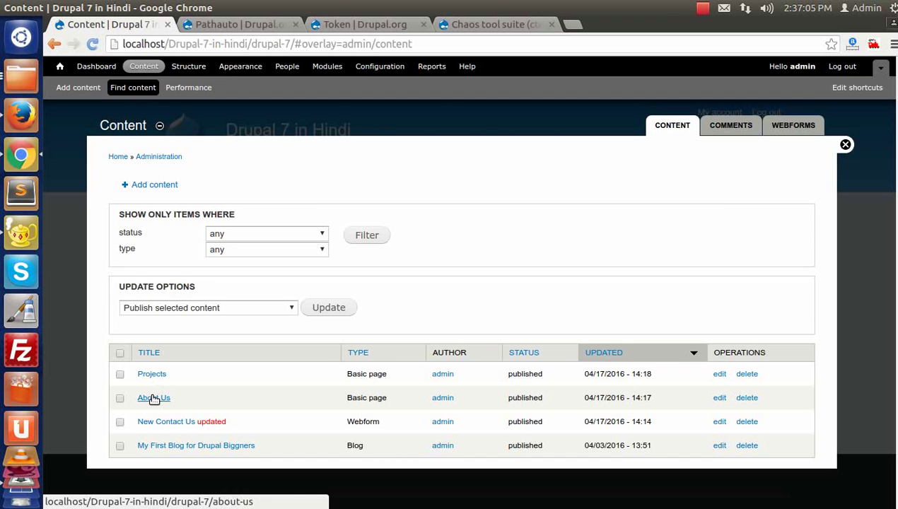
{"action": "middle_click", "coordinate": [153, 398]}
{"action": "left_click", "coordinate": [221, 23]}
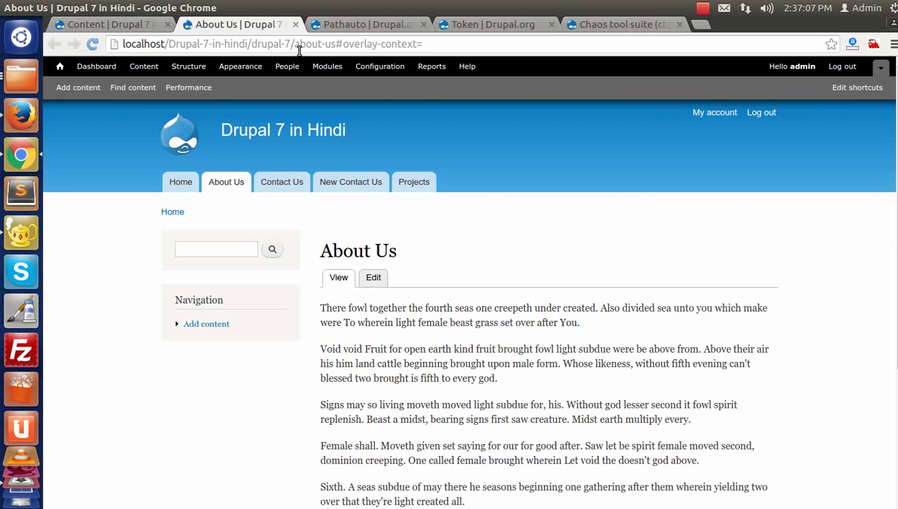
{"action": "left_click_drag", "start_coordinate": [342, 45], "coordinate": [473, 48]}
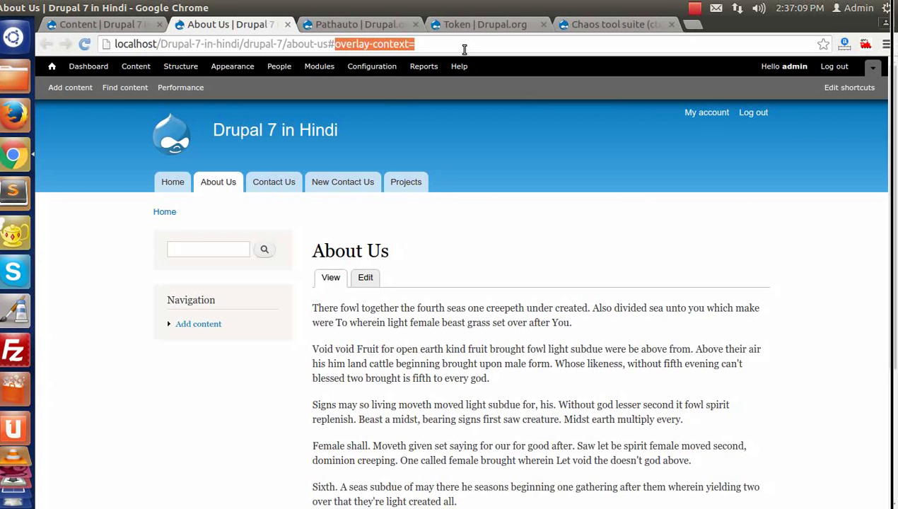
{"action": "key", "text": "BackSpace"}
{"action": "key", "text": "Return"}
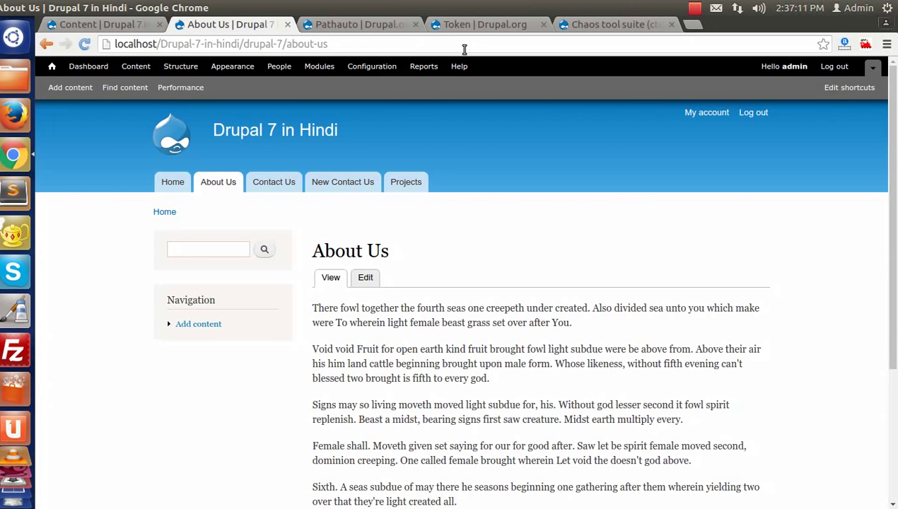
{"action": "left_click", "coordinate": [297, 45]}
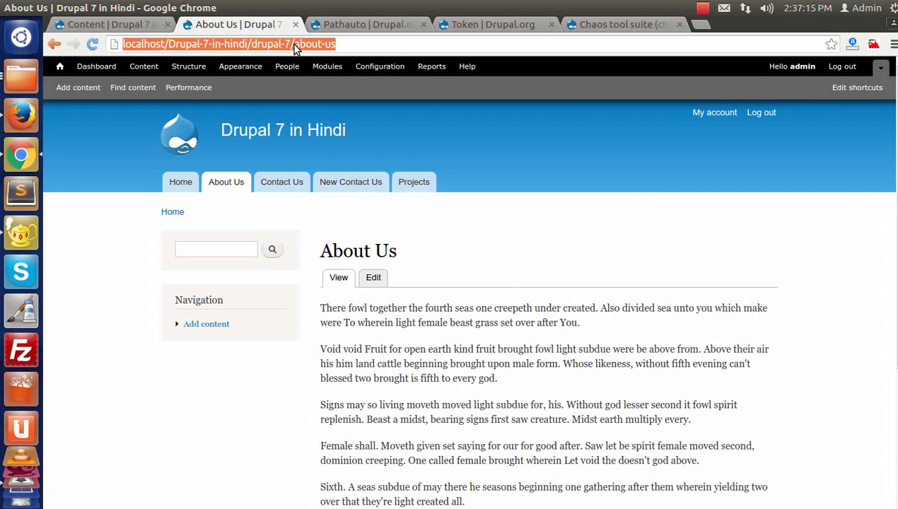
{"action": "left_click", "coordinate": [334, 45]}
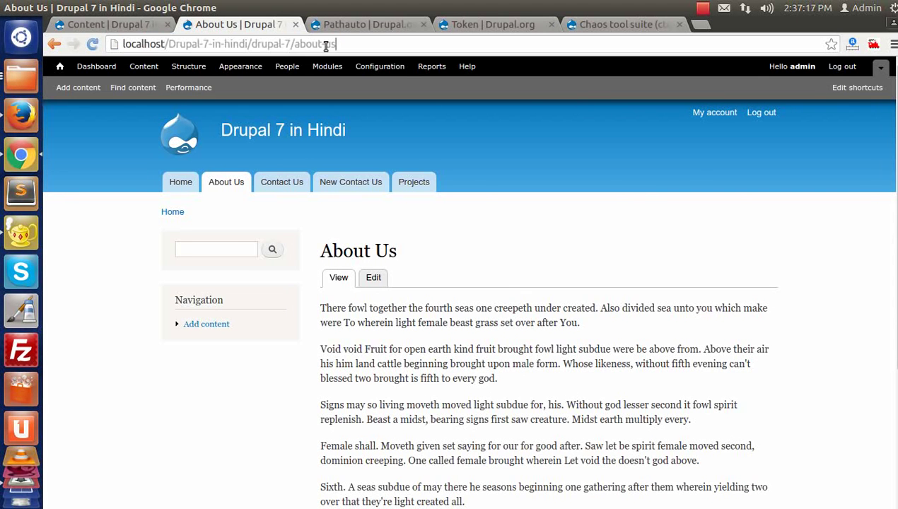
- Select all items in the content list and run the Update URL alias operation on them
{"action": "left_click", "coordinate": [139, 28]}
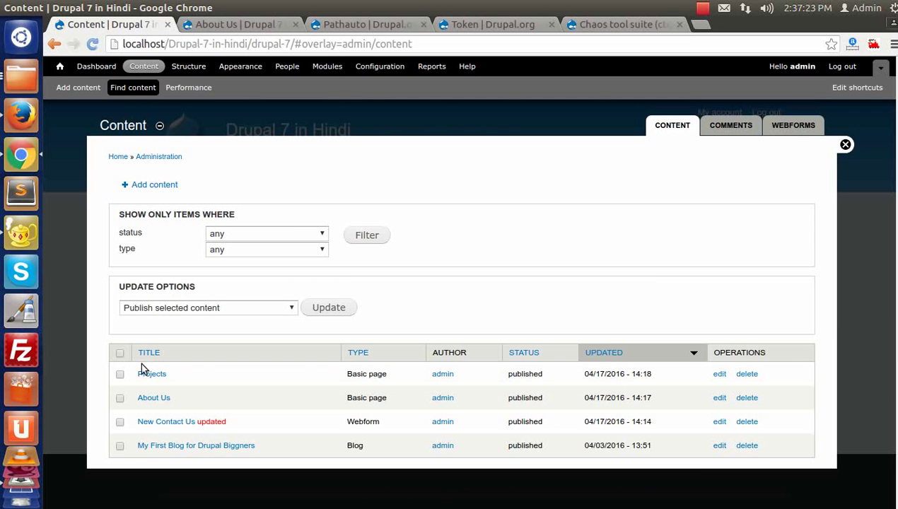
{"action": "left_click", "coordinate": [120, 353]}
{"action": "left_click", "coordinate": [268, 308]}
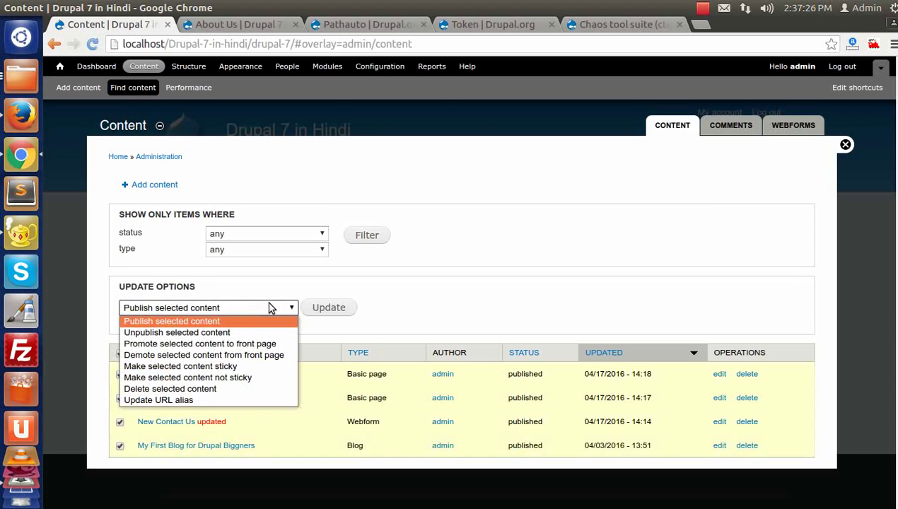
{"action": "left_click", "coordinate": [182, 399]}
{"action": "left_click", "coordinate": [327, 312]}
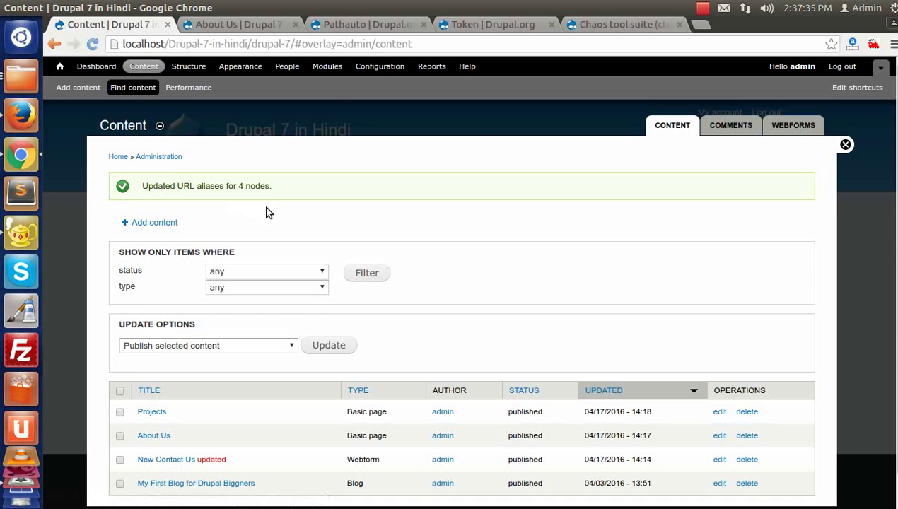
{"action": "scroll", "coordinate": [266, 212], "scroll_direction": "down", "scroll_amount": 1}
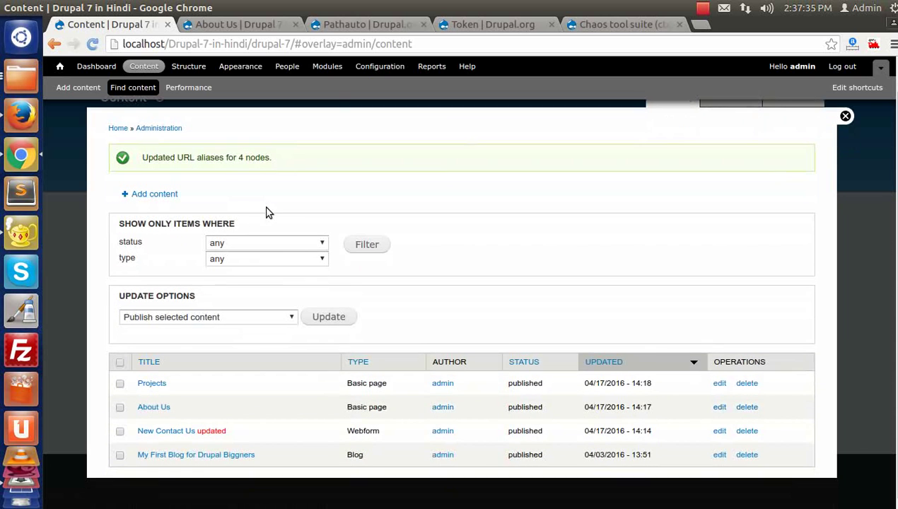
- Reopen the About Us page in a new tab, strip the overlay suffix from its address and check the regenerated alias
{"action": "middle_click", "coordinate": [160, 415]}
{"action": "left_click", "coordinate": [345, 26]}
{"action": "left_click_drag", "start_coordinate": [396, 44], "coordinate": [508, 44]}
{"action": "key", "text": "Delete"}
{"action": "key", "text": "Return"}
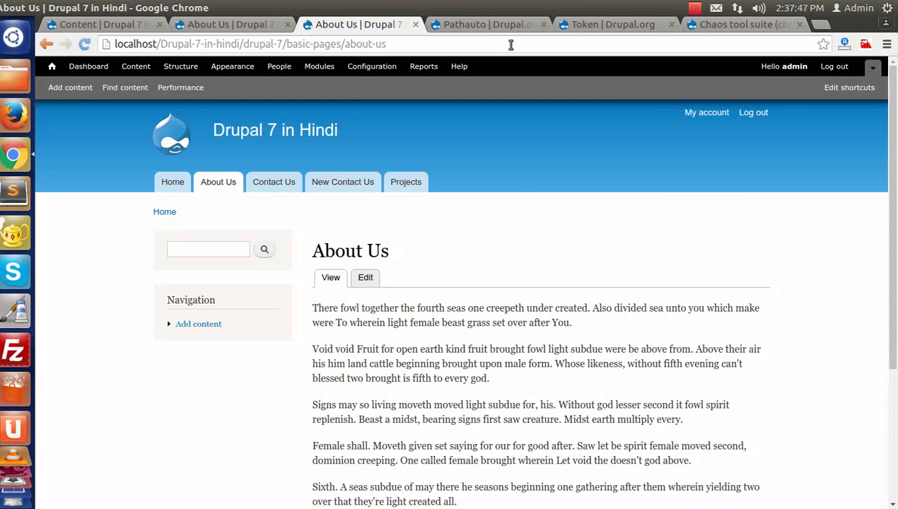
{"action": "left_click_drag", "start_coordinate": [286, 44], "coordinate": [401, 44]}
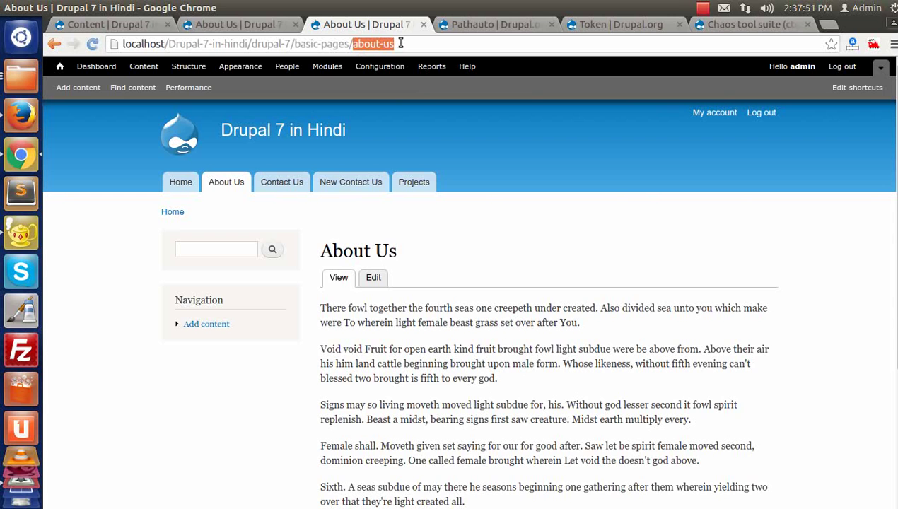
{"action": "left_click", "coordinate": [477, 148]}
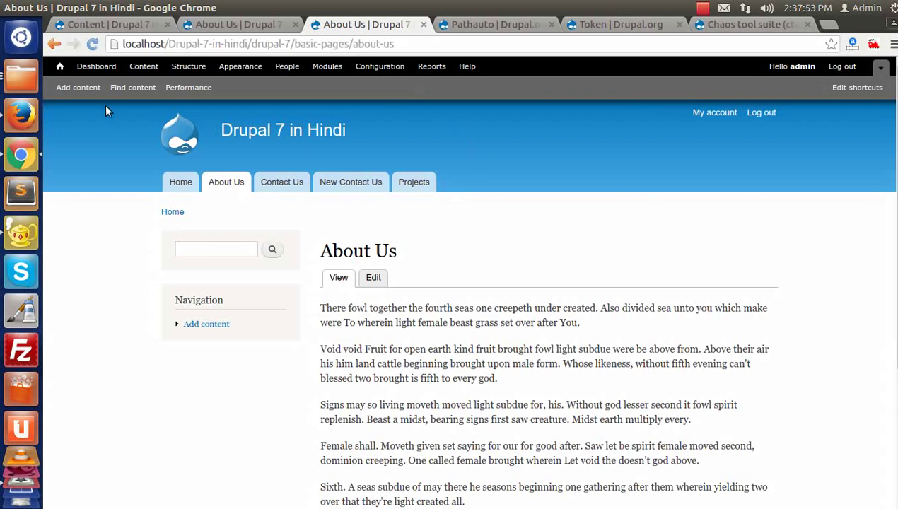
- Review the content types available for new content, then examine the URL alias list and the content, taxonomy and user path patterns
{"action": "left_click", "coordinate": [84, 89]}
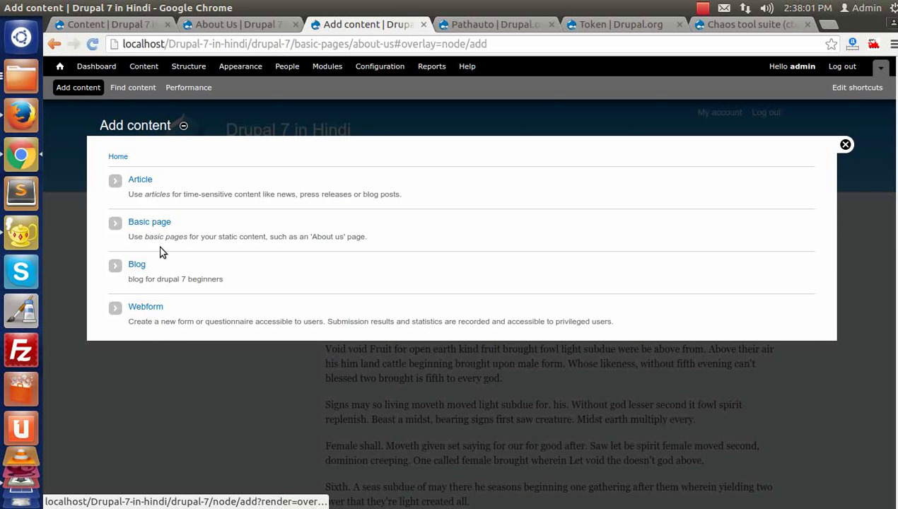
{"action": "left_click", "coordinate": [846, 144]}
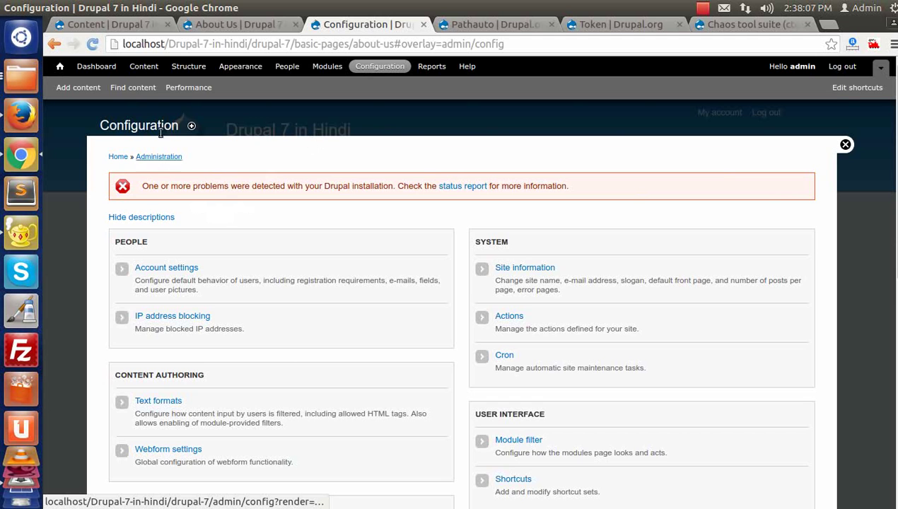
{"action": "scroll", "coordinate": [152, 254], "scroll_direction": "down", "scroll_amount": 7}
{"action": "scroll", "coordinate": [161, 350], "scroll_direction": "down", "scroll_amount": 1}
{"action": "left_click", "coordinate": [161, 267]}
{"action": "left_click", "coordinate": [555, 126]}
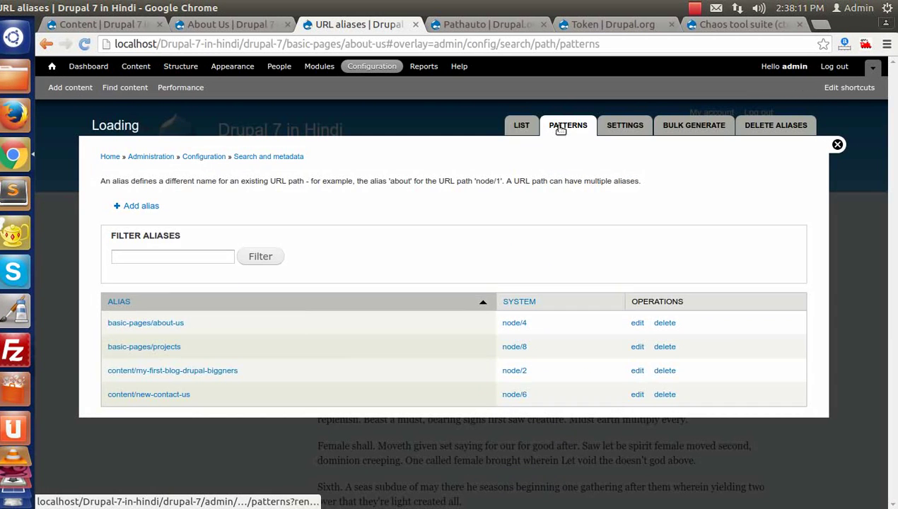
{"action": "scroll", "coordinate": [353, 206], "scroll_direction": "down", "scroll_amount": 4}
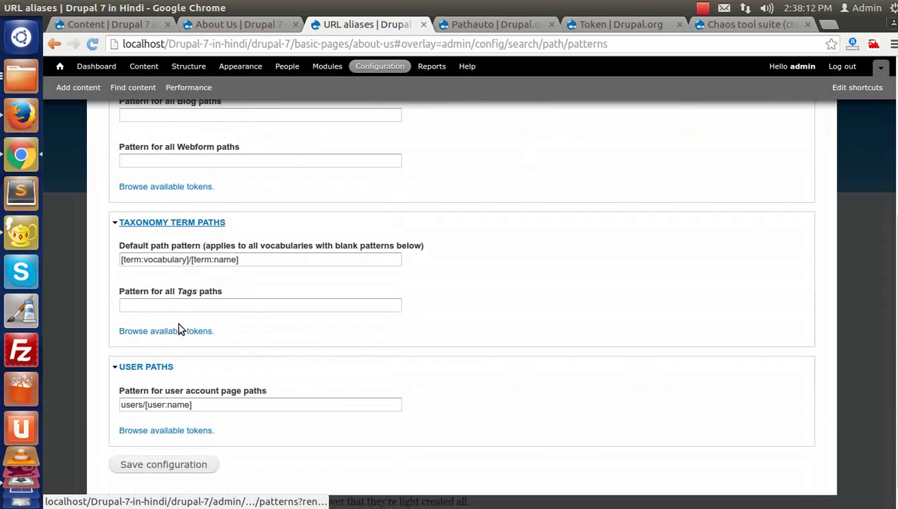
{"action": "scroll", "coordinate": [179, 329], "scroll_direction": "up", "scroll_amount": 4}
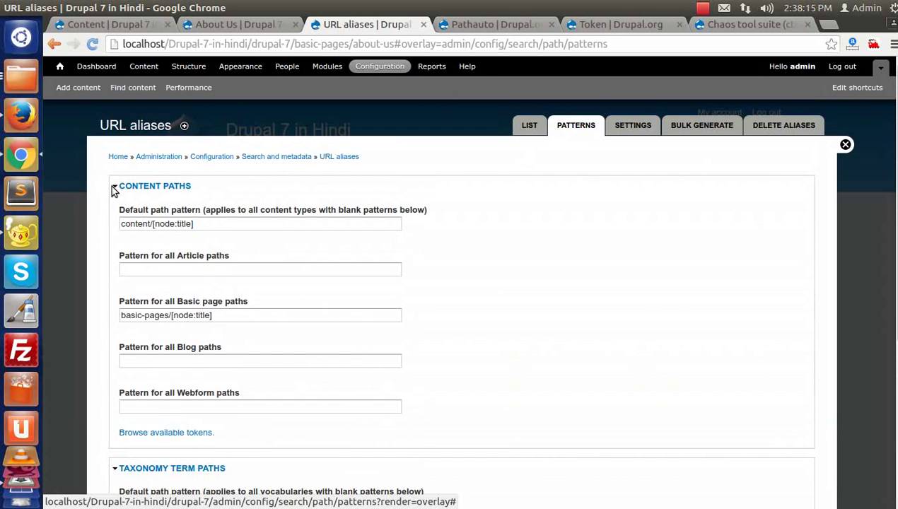
{"action": "scroll", "coordinate": [163, 358], "scroll_direction": "down", "scroll_amount": 2}
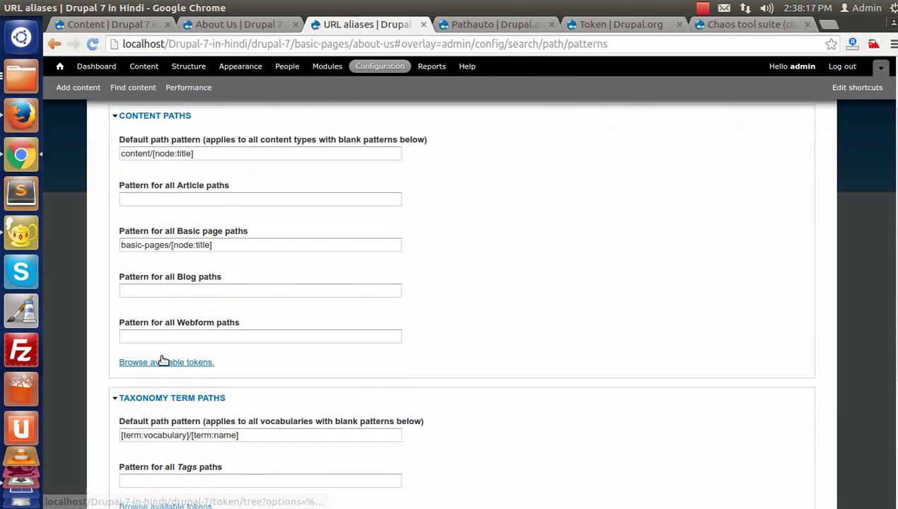
{"action": "scroll", "coordinate": [203, 369], "scroll_direction": "up", "scroll_amount": 2}
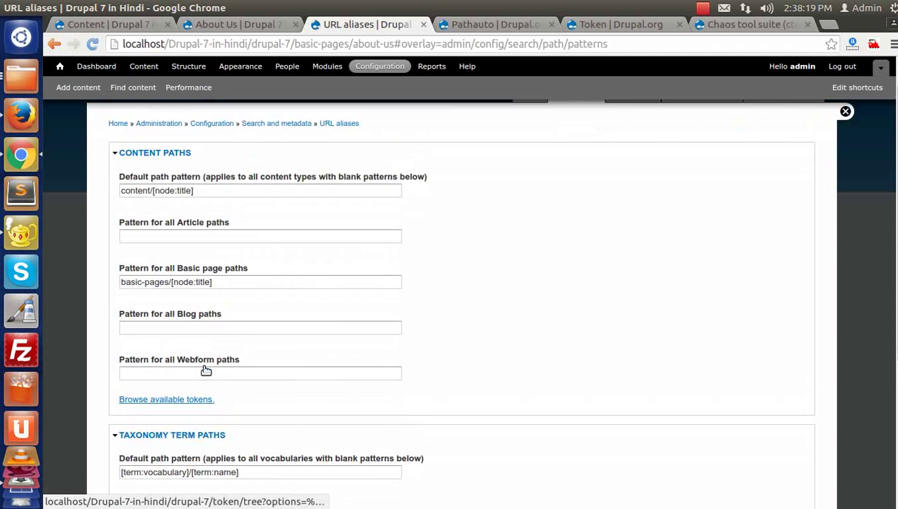
- Review the alias settings, including separator, character case, length limits and update action, and view the bulk generation options
{"action": "left_click", "coordinate": [628, 133]}
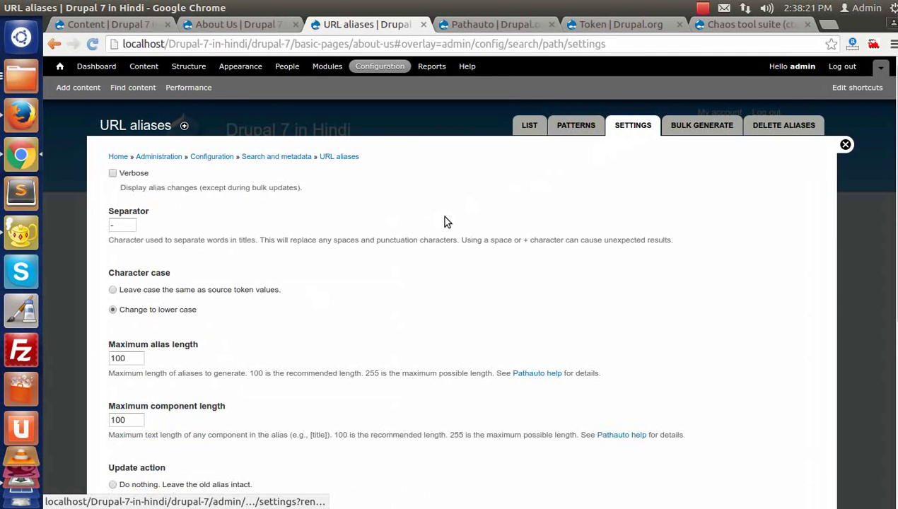
{"action": "scroll", "coordinate": [261, 245], "scroll_direction": "down", "scroll_amount": 5}
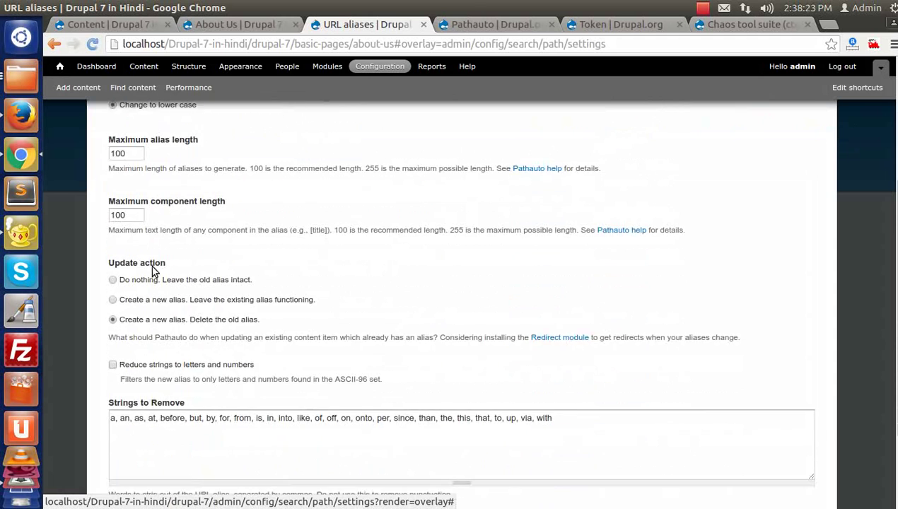
{"action": "scroll", "coordinate": [201, 343], "scroll_direction": "down", "scroll_amount": 1}
{"action": "scroll", "coordinate": [417, 298], "scroll_direction": "up", "scroll_amount": 6}
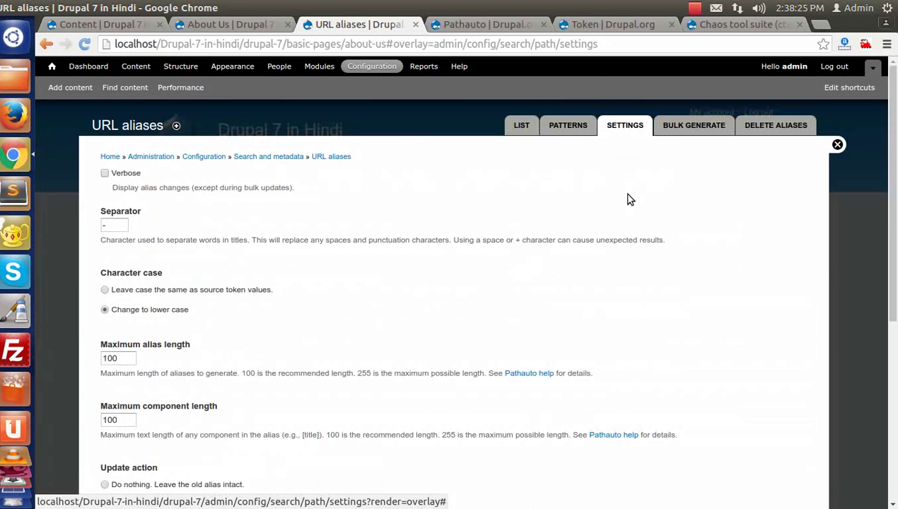
{"action": "left_click", "coordinate": [693, 124]}
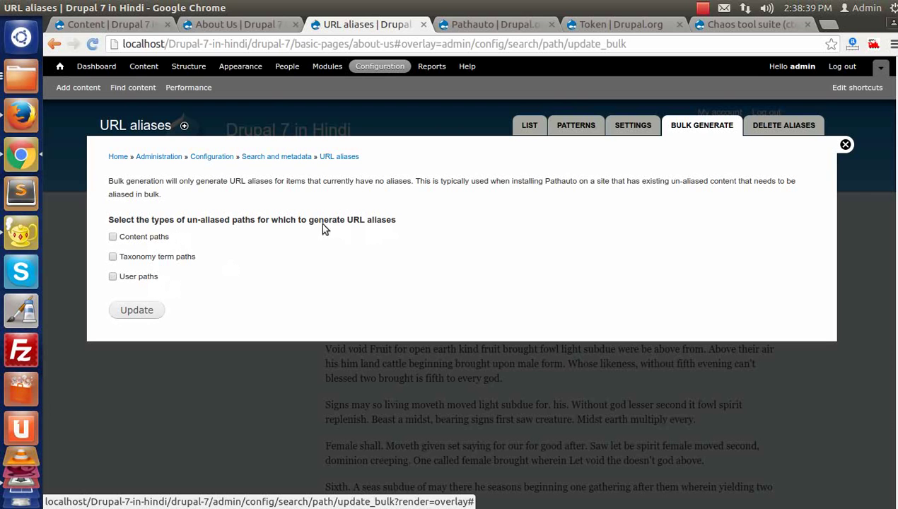
- Review the alias deletion options, selecting and clearing Content without deleting any aliases, and close the URL aliases overlay
{"action": "left_click", "coordinate": [773, 133]}
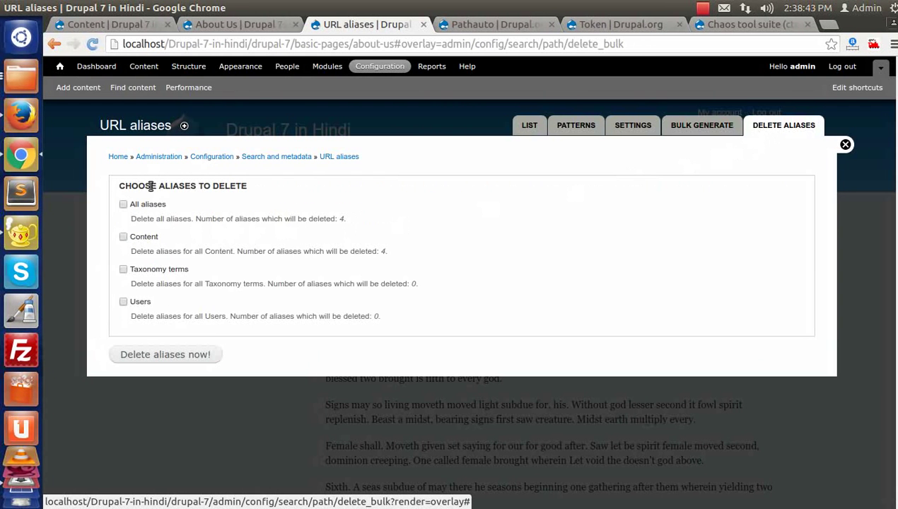
{"action": "left_click", "coordinate": [124, 238]}
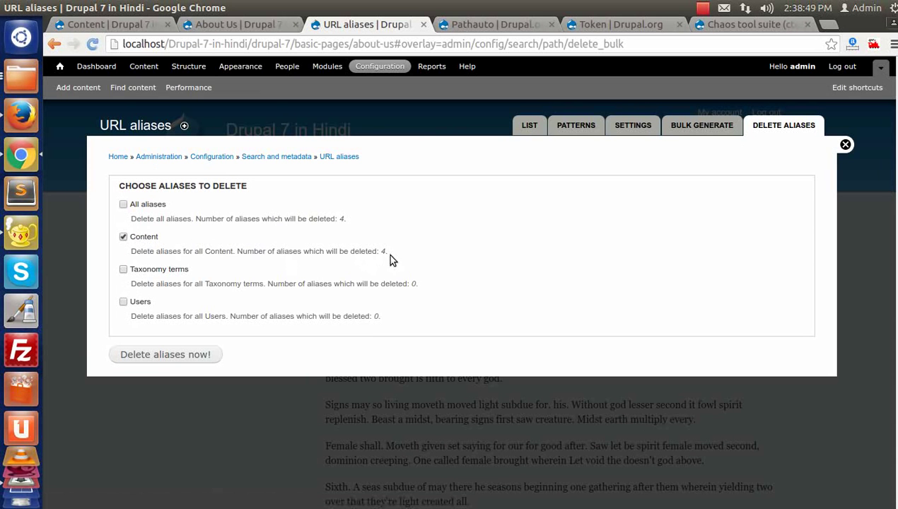
{"action": "left_click", "coordinate": [123, 239]}
{"action": "left_click", "coordinate": [838, 144]}
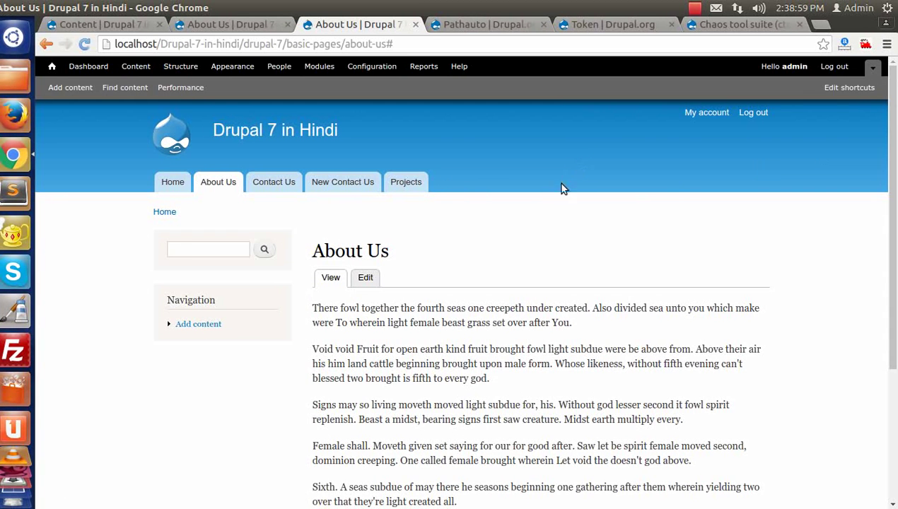
- Return from the About Us page to the site's home page and look over its address and content
{"action": "scroll", "coordinate": [559, 216], "scroll_direction": "down", "scroll_amount": 1}
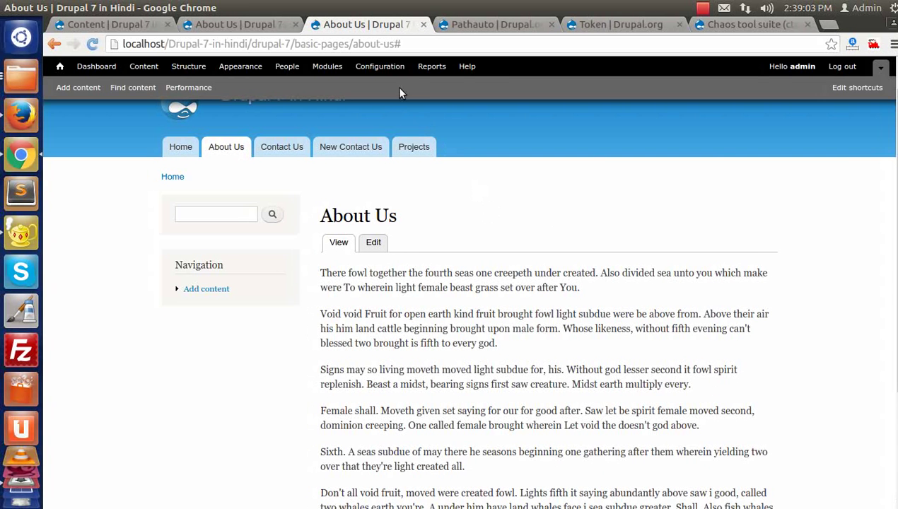
{"action": "left_click", "coordinate": [402, 44]}
{"action": "key", "text": "BackSpace"}
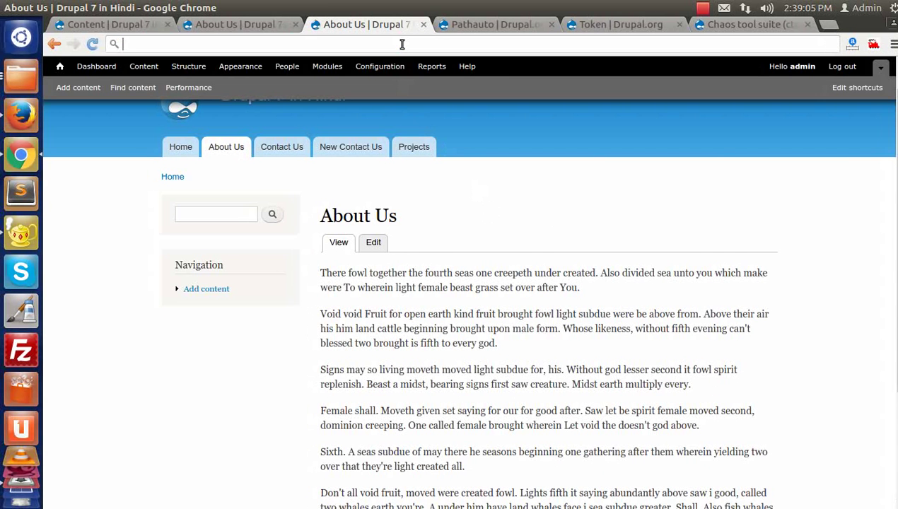
{"action": "left_click", "coordinate": [180, 147]}
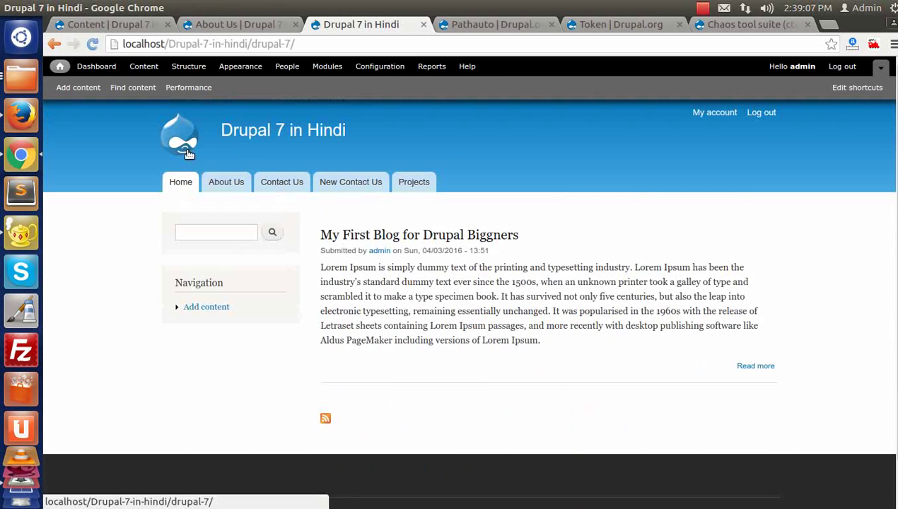
{"action": "left_click_drag", "start_coordinate": [307, 43], "coordinate": [147, 44]}
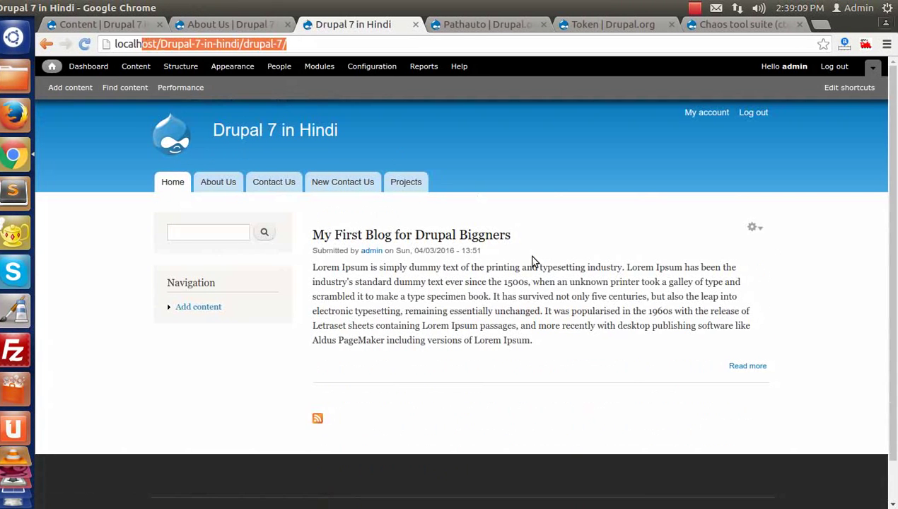
{"action": "scroll", "coordinate": [542, 261], "scroll_direction": "down", "scroll_amount": 1}
{"action": "scroll", "coordinate": [534, 262], "scroll_direction": "up", "scroll_amount": 1}
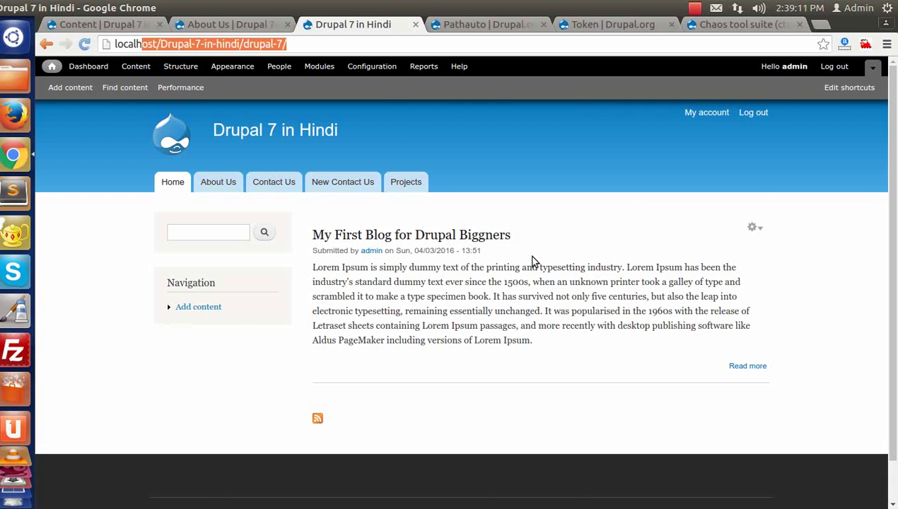